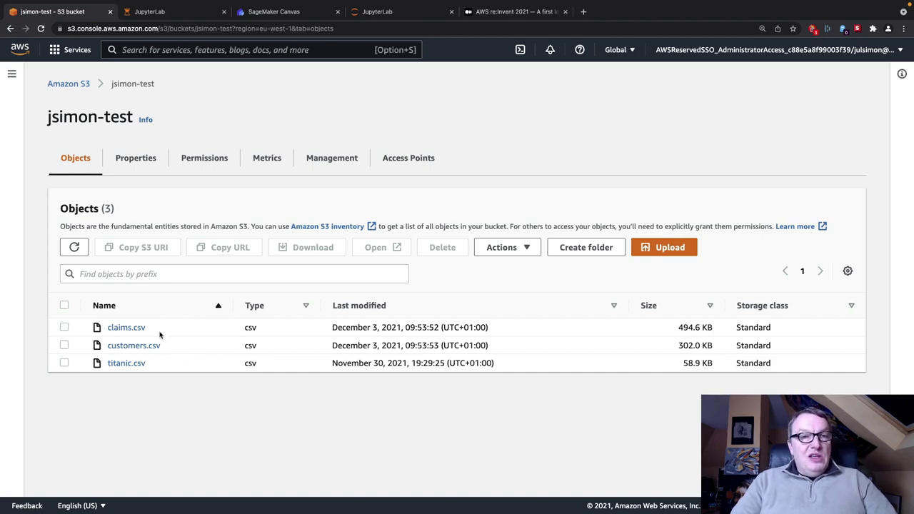
Select customers.csv in the jsimon-test bucket, leaving claims.csv and titanic.csv unselected.
click(65, 327)
click(64, 327)
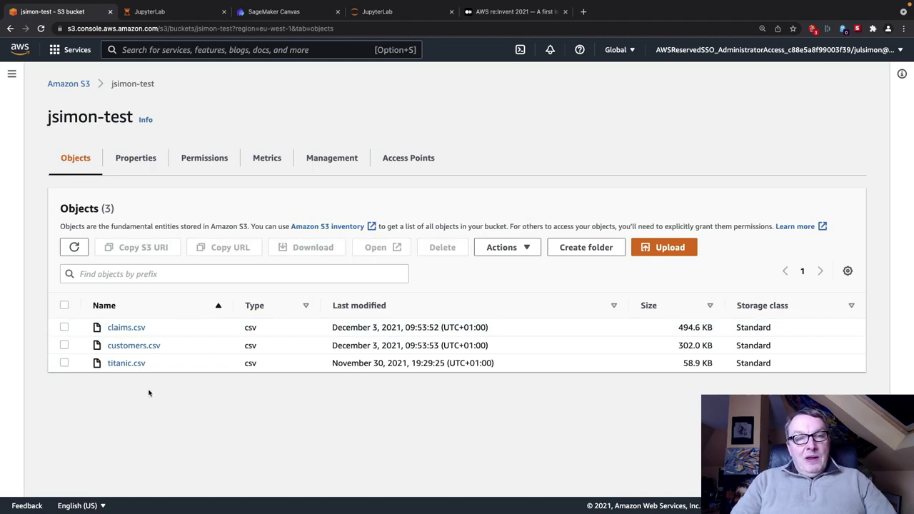
click(64, 345)
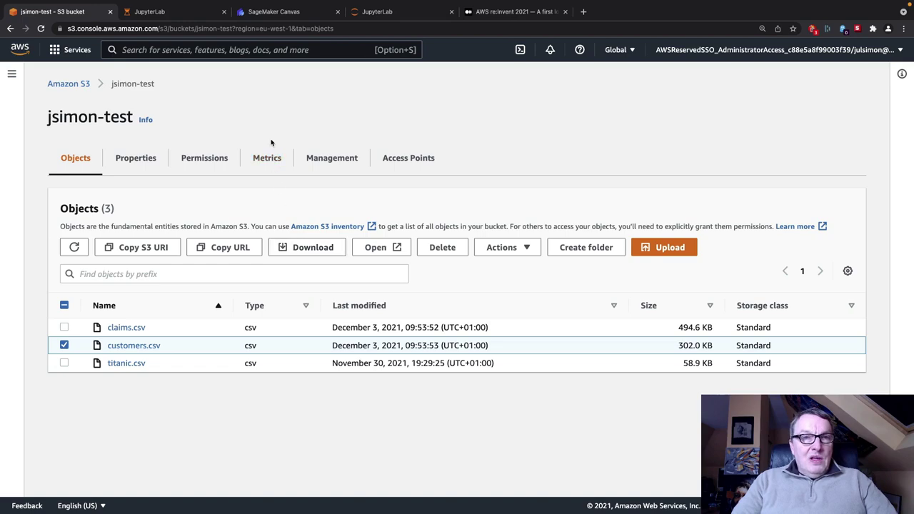
Start a Canvas dataset import from S3 and open the jsimon-test bucket listing customers.csv, claims.csv, titanic.csv.
click(263, 13)
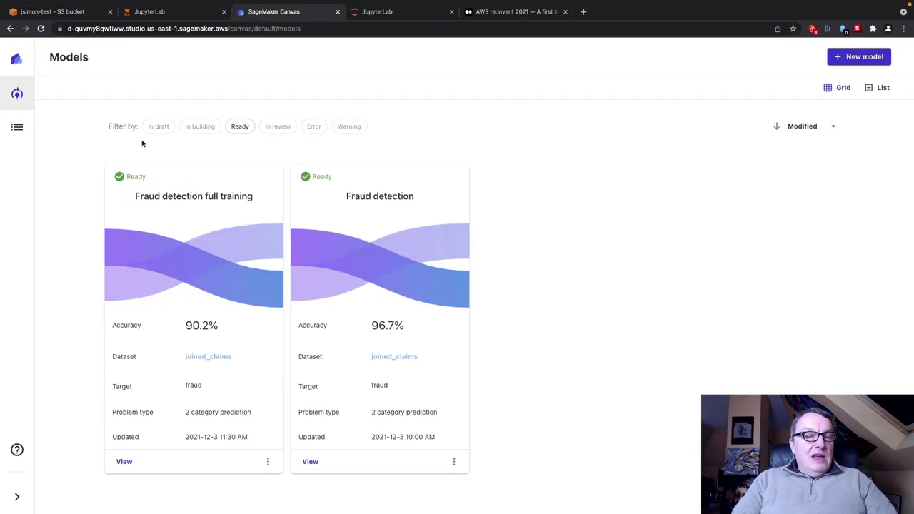
click(19, 129)
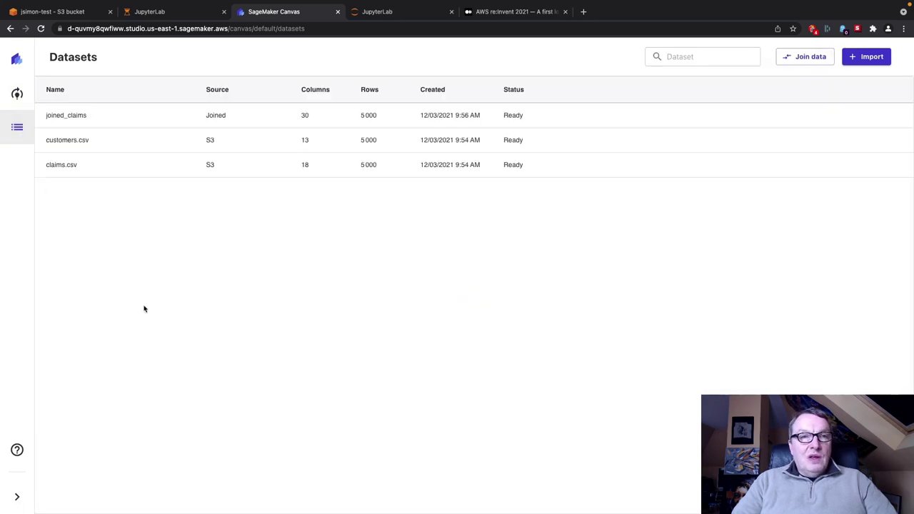
click(861, 60)
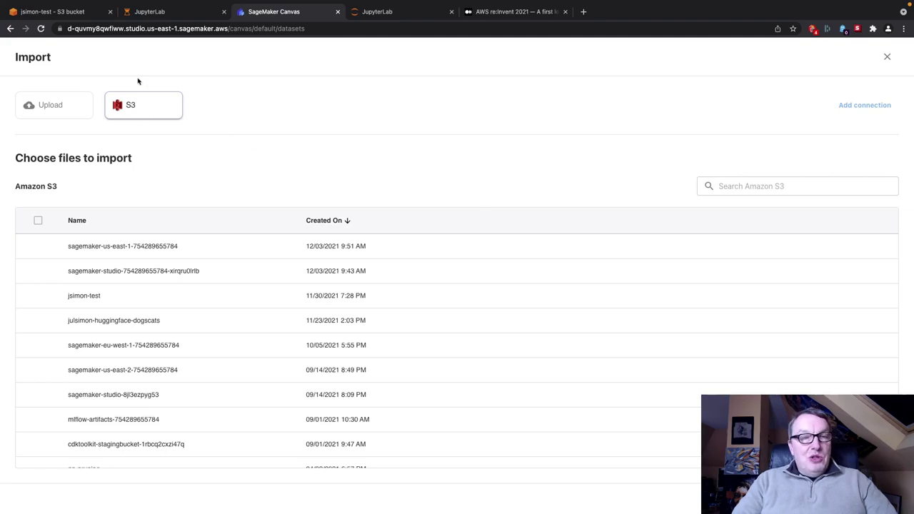
mouse_move(76, 107)
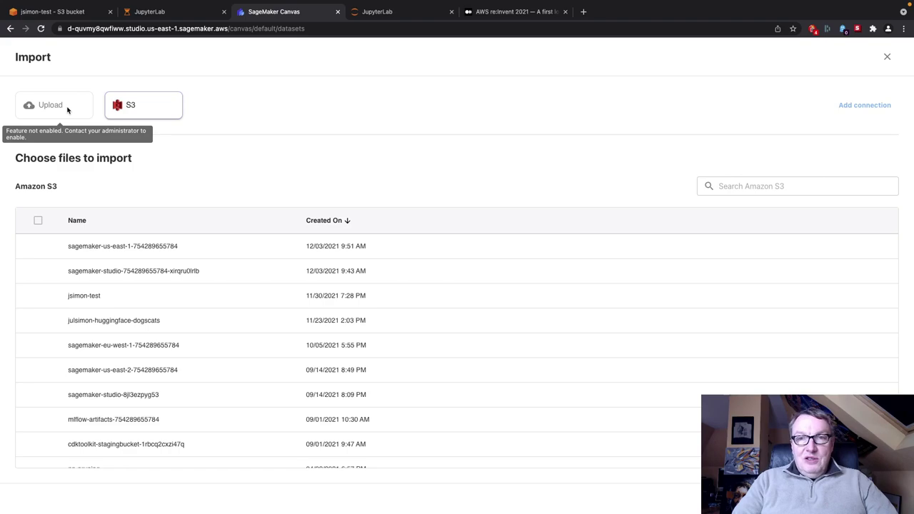
click(841, 108)
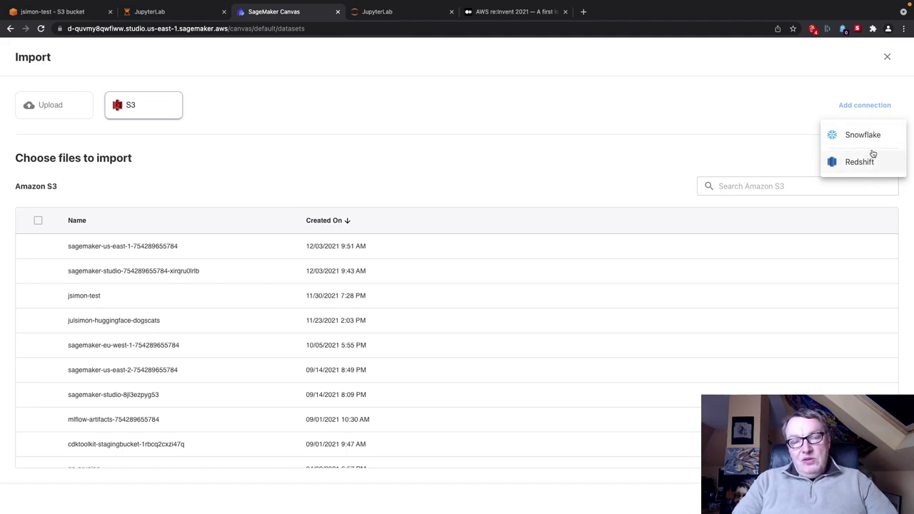
click(753, 120)
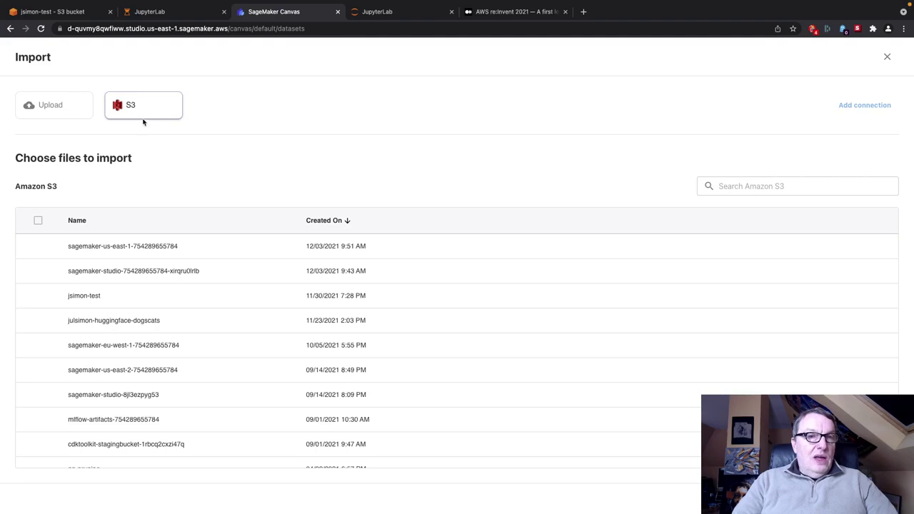
click(93, 298)
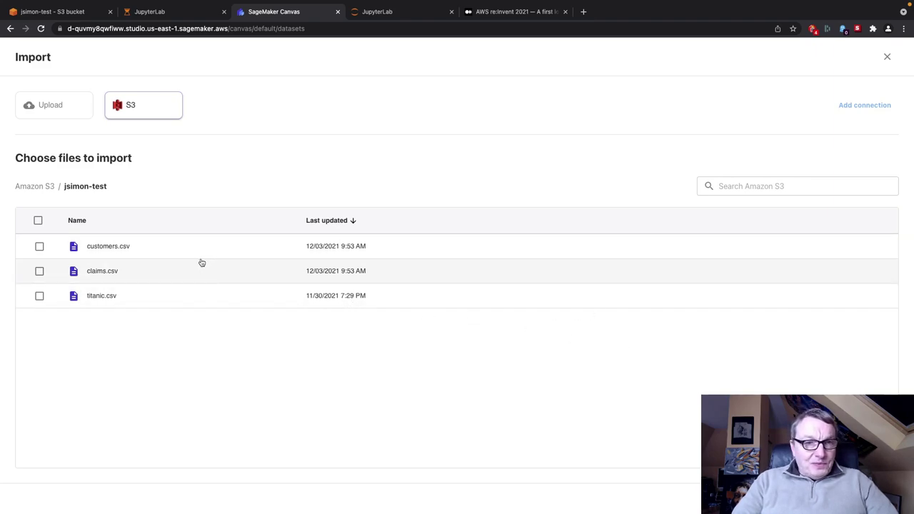
click(108, 271)
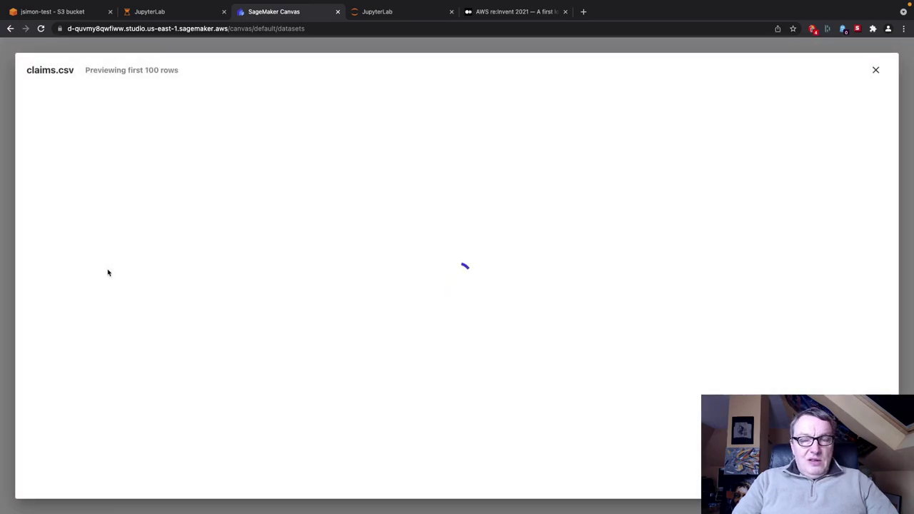
key(super+plus)
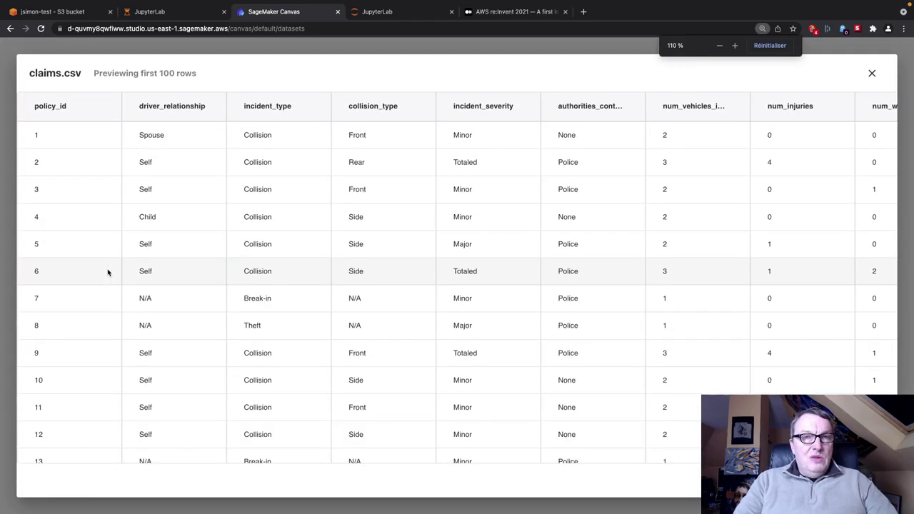
key(super+plus)
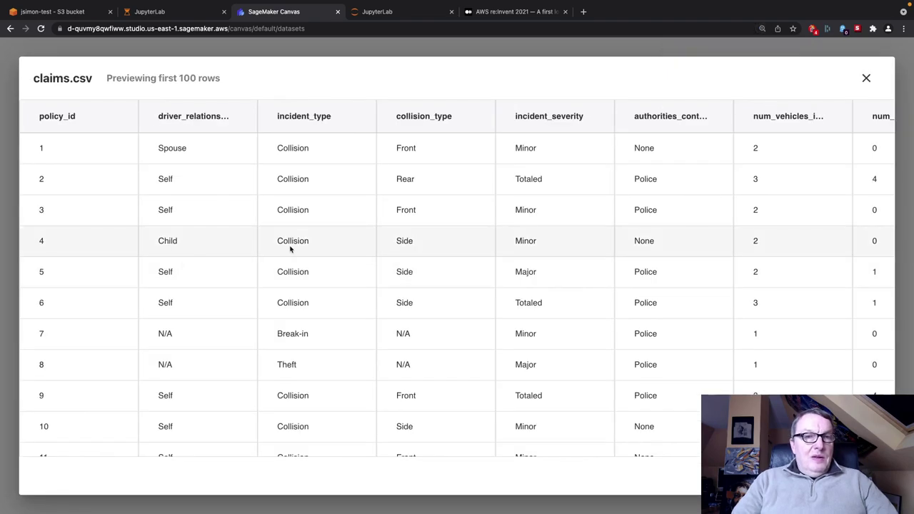
scroll(296, 247, right, 2)
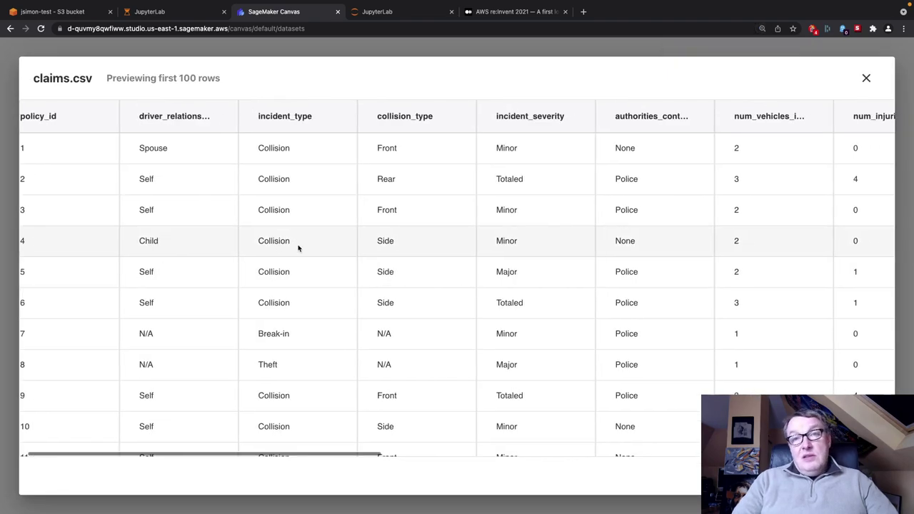
scroll(299, 248, right, 2)
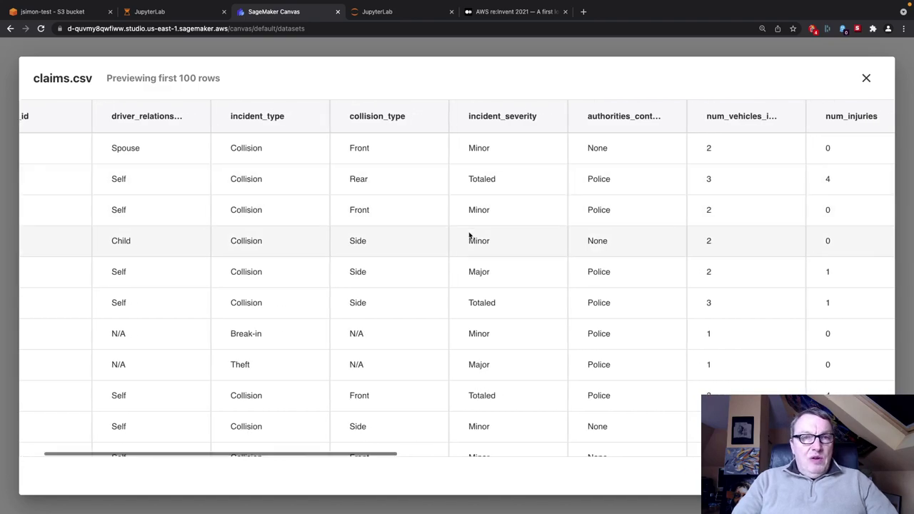
scroll(327, 229, right, 3)
scroll(457, 212, right, 2)
scroll(464, 214, right, 5)
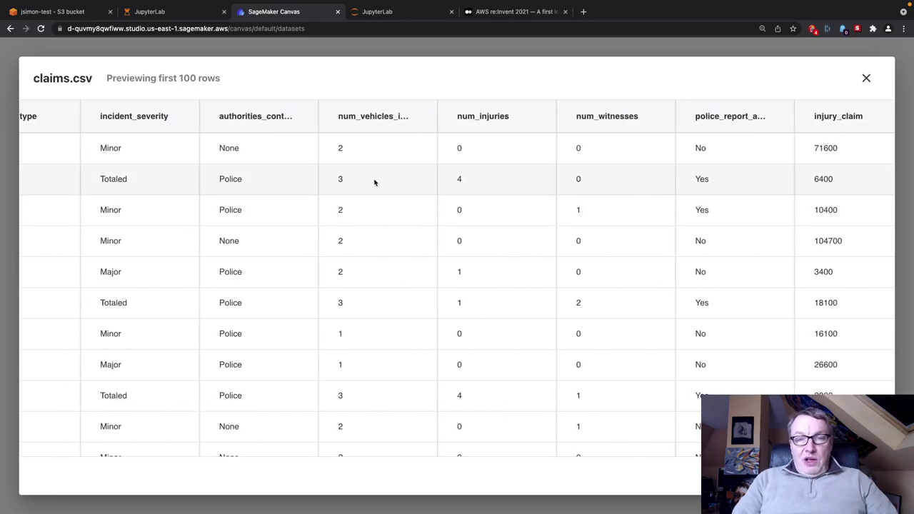
scroll(630, 182, right, 3)
scroll(630, 182, right, 9)
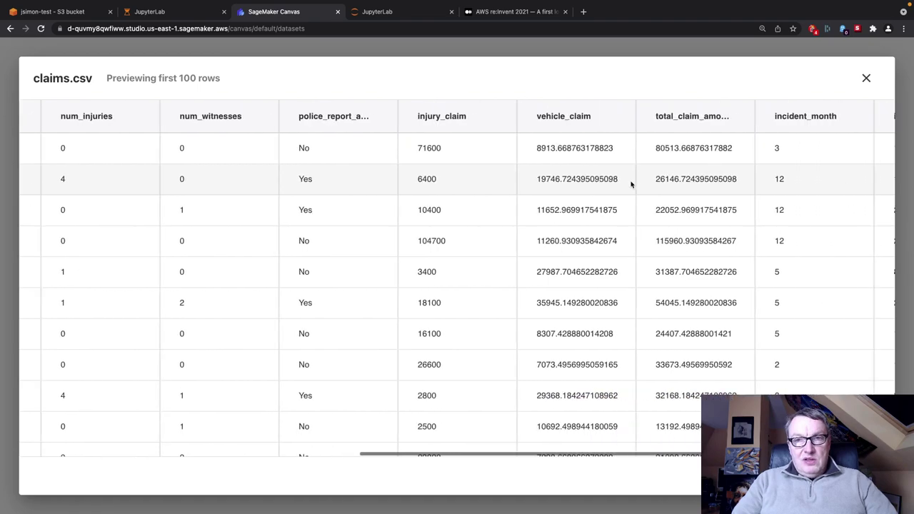
scroll(631, 183, right, 7)
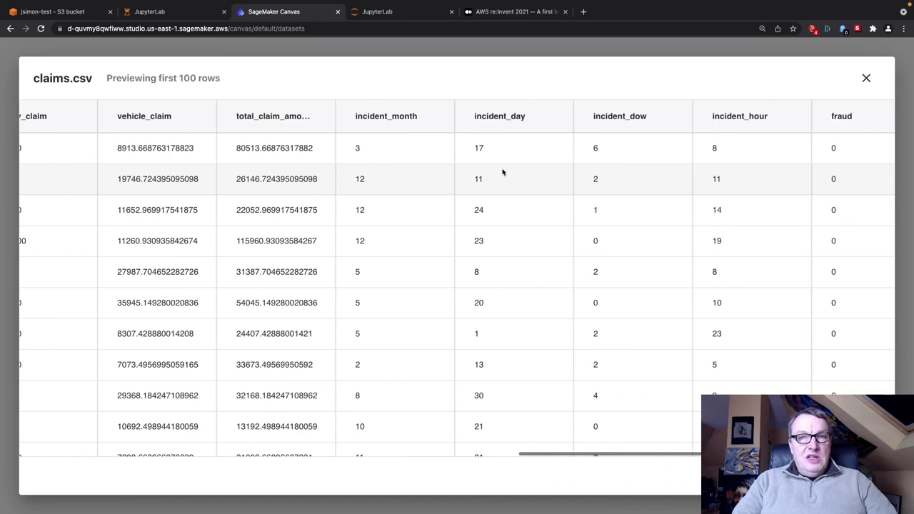
scroll(659, 169, right, 1)
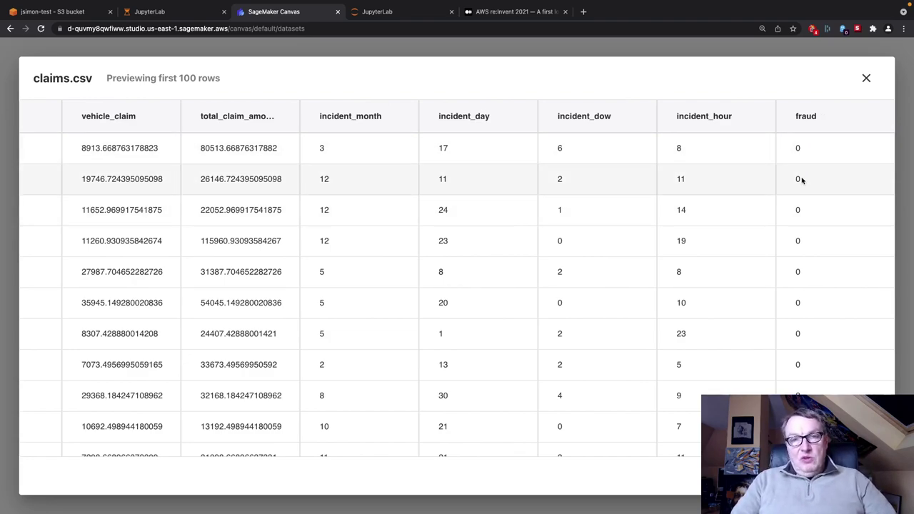
scroll(472, 179, left, 5)
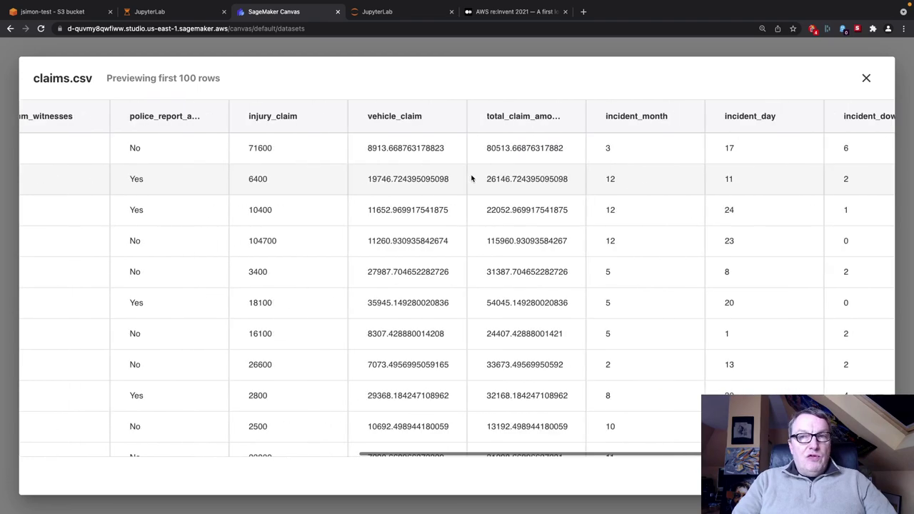
scroll(472, 178, left, 12)
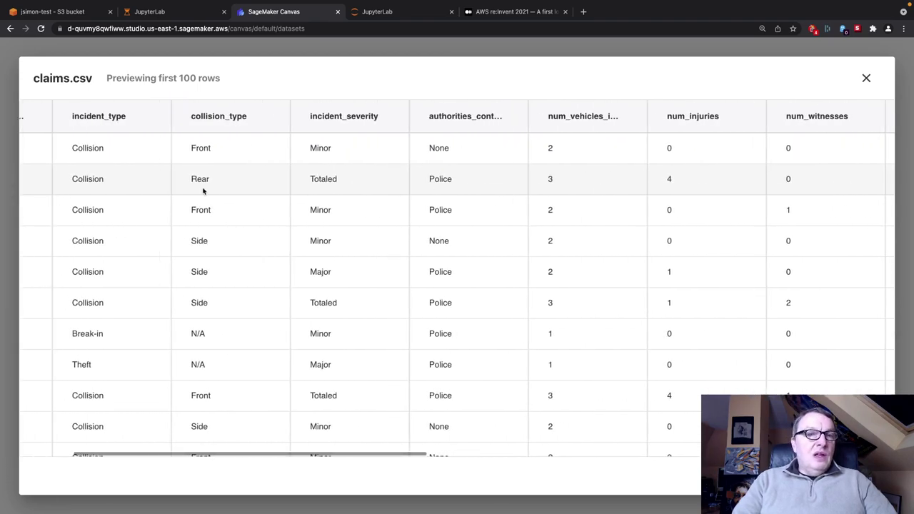
scroll(203, 190, left, 5)
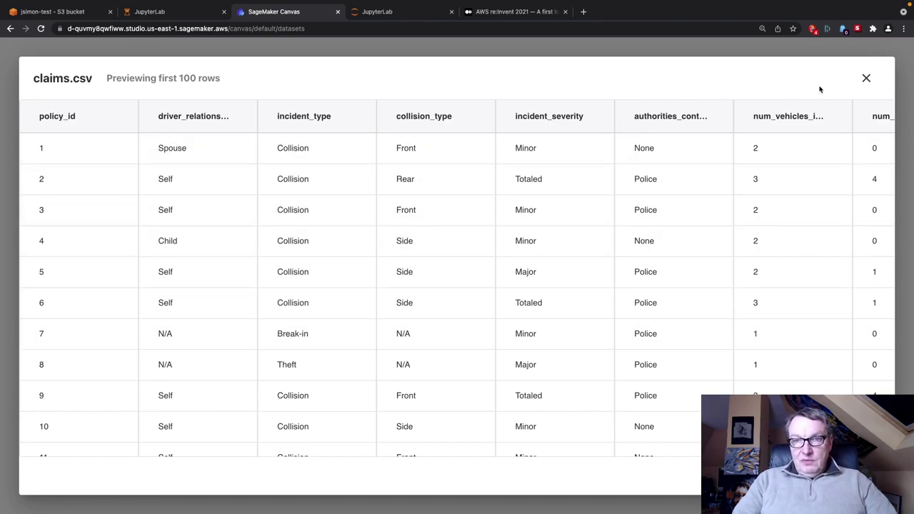
click(867, 78)
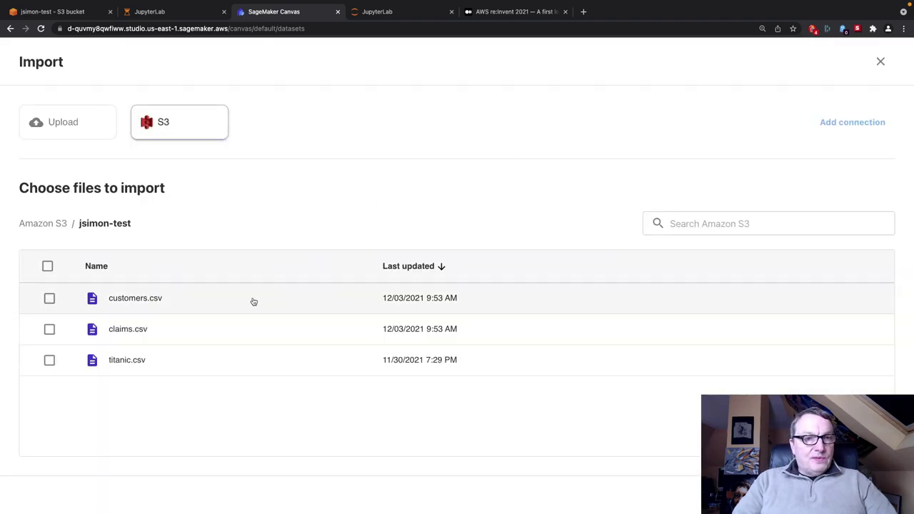
click(135, 300)
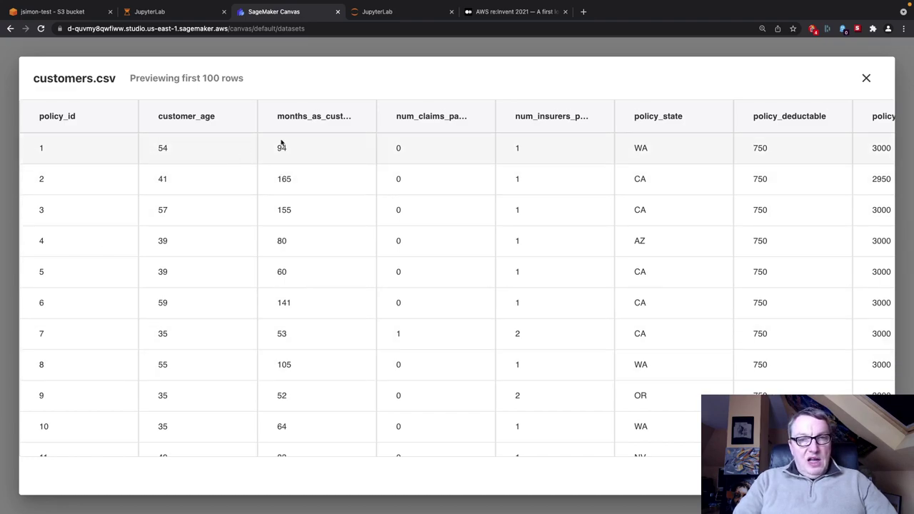
scroll(476, 157, right, 8)
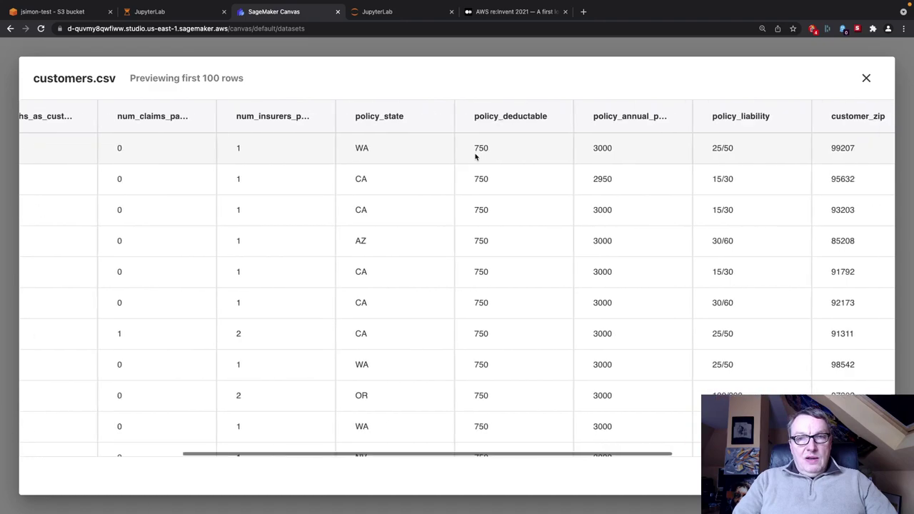
scroll(476, 156, right, 2)
scroll(536, 143, right, 6)
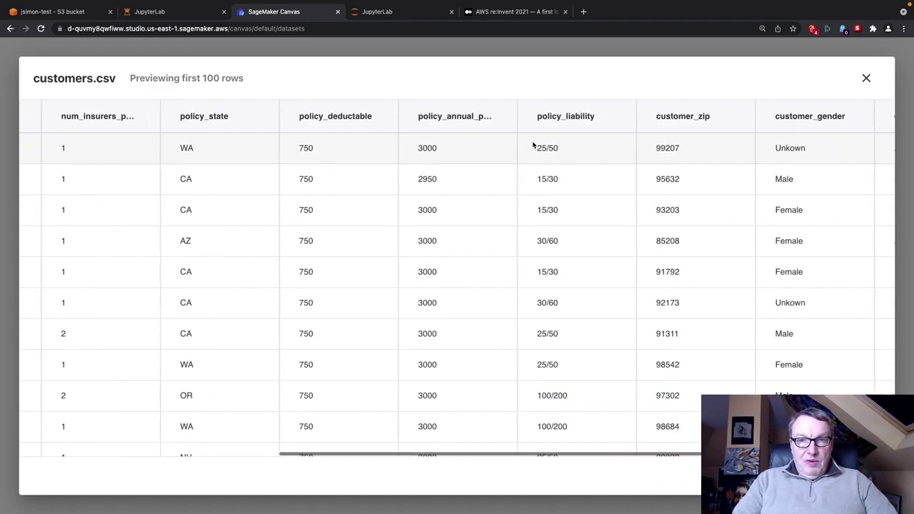
scroll(534, 145, right, 3)
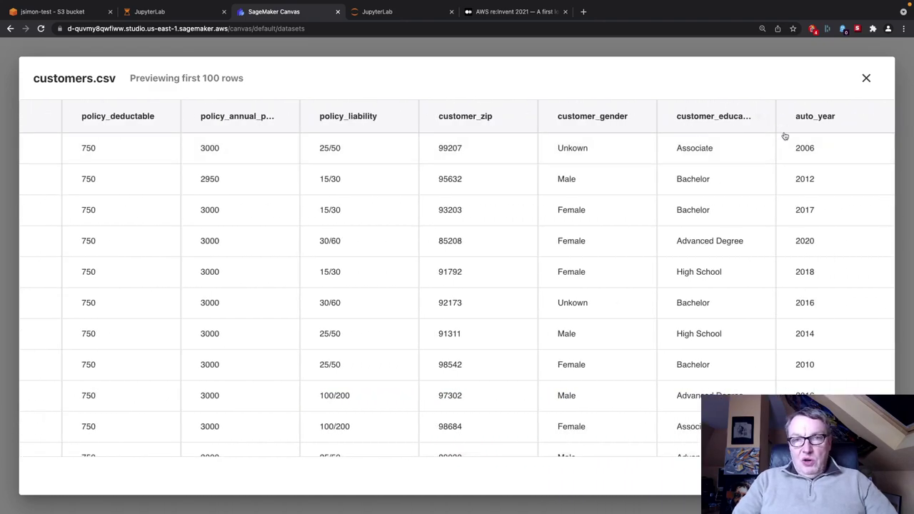
scroll(672, 175, left, 10)
click(869, 84)
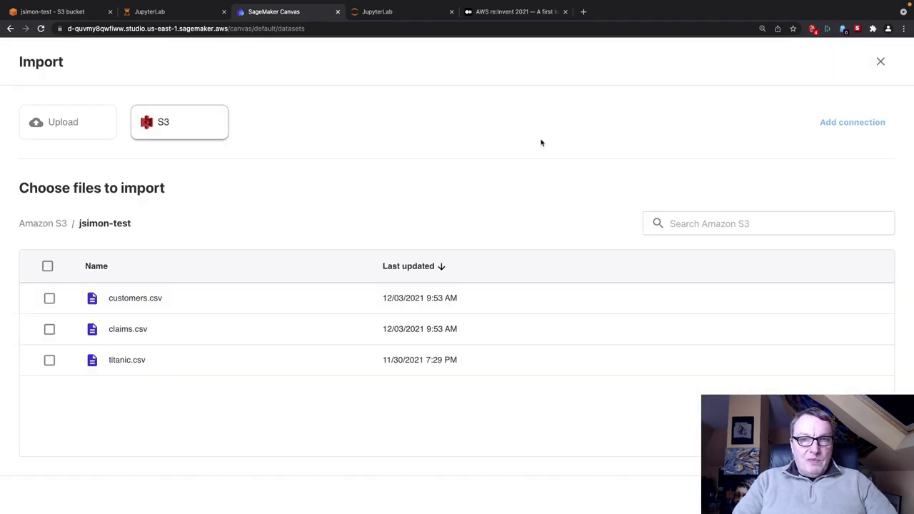
Join customers.csv and claims.csv with an inner join on policy_id = policy_id and save.
click(881, 62)
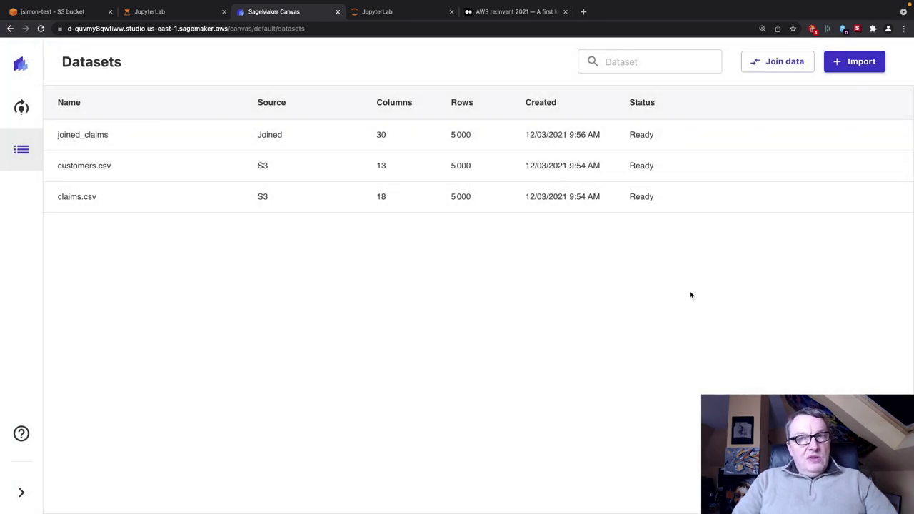
click(785, 66)
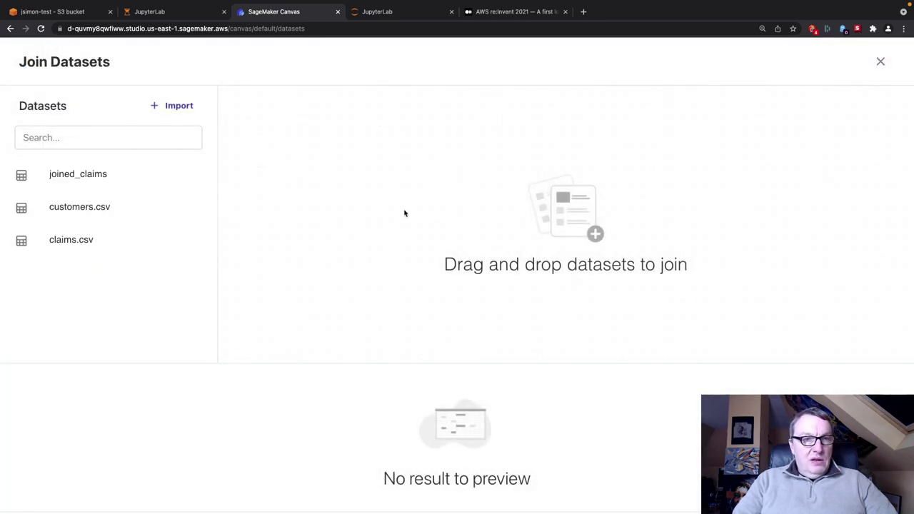
drag(93, 209, 350, 213)
drag(95, 242, 396, 282)
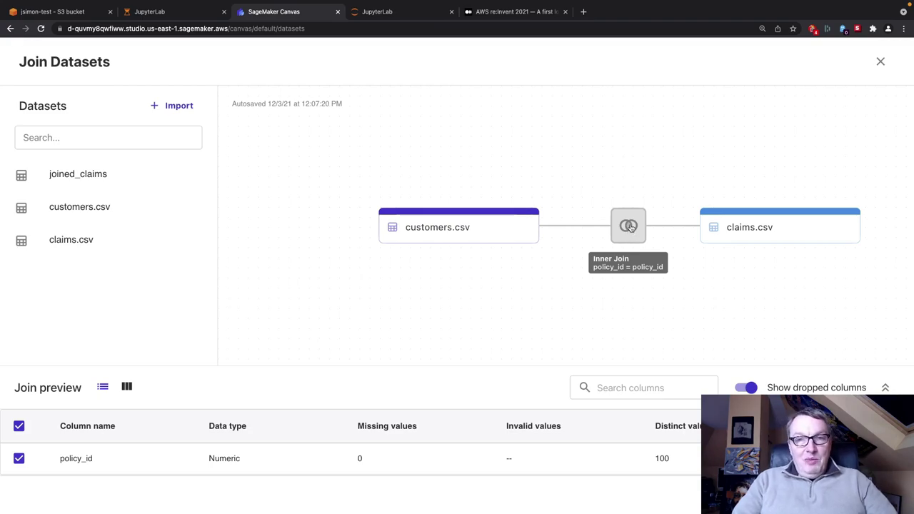
click(629, 227)
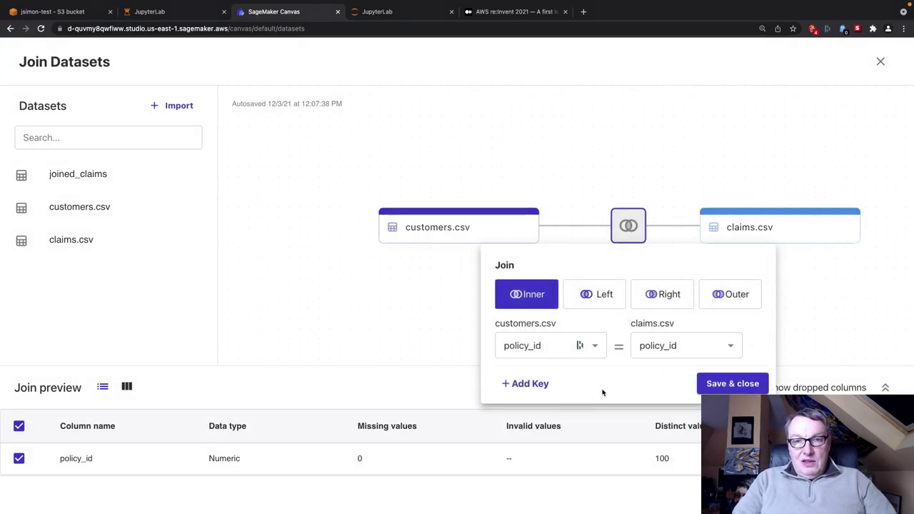
click(437, 350)
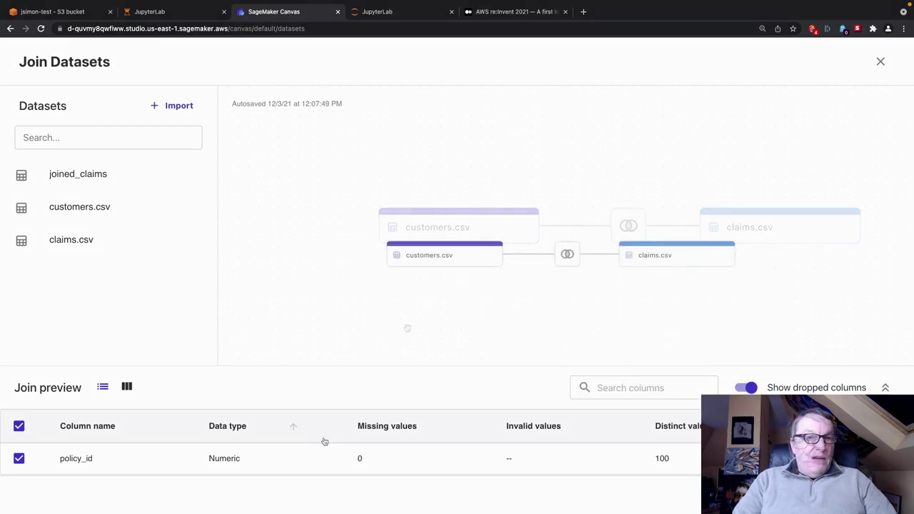
Preview the 30 columns of joined_claims, then start another import from Amazon S3.
mouse_move(85, 177)
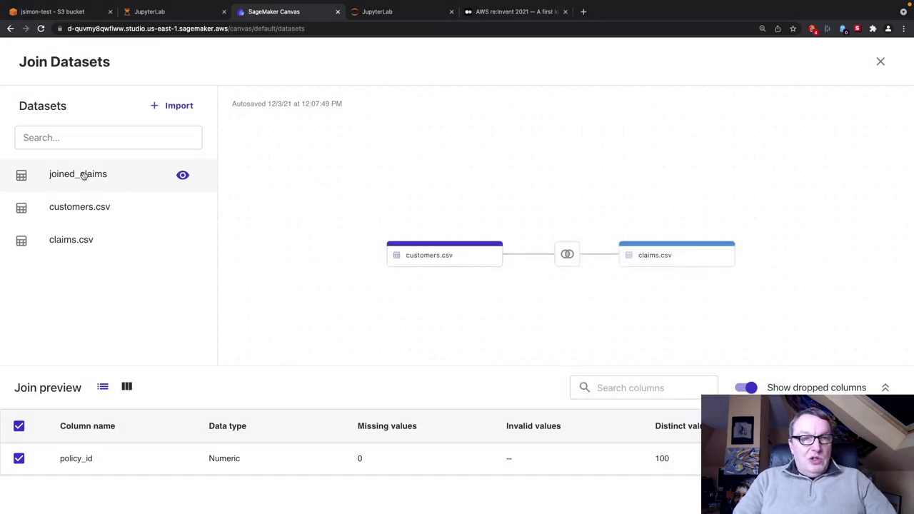
click(182, 180)
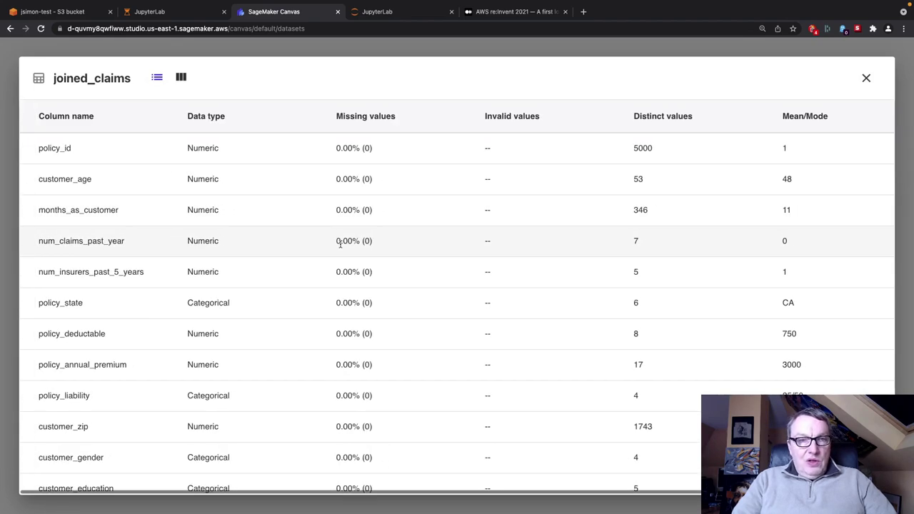
scroll(102, 259, down, 3)
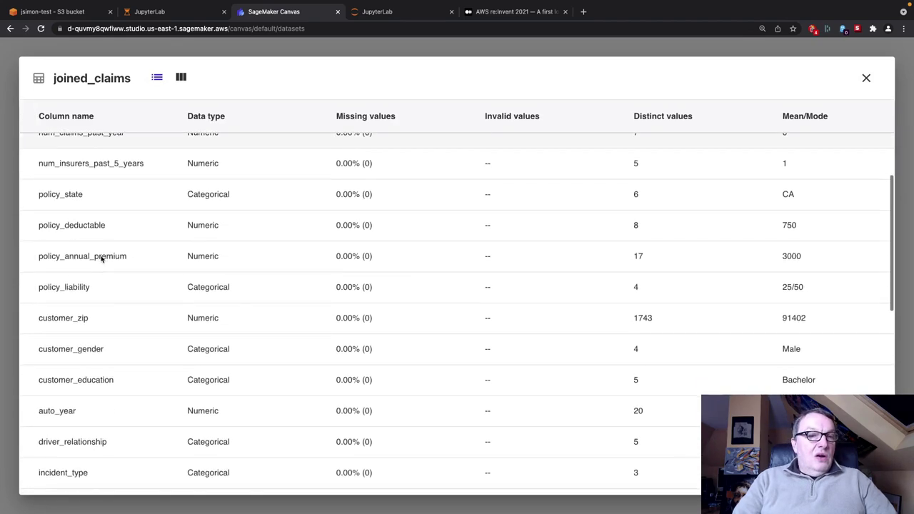
scroll(100, 256, up, 3)
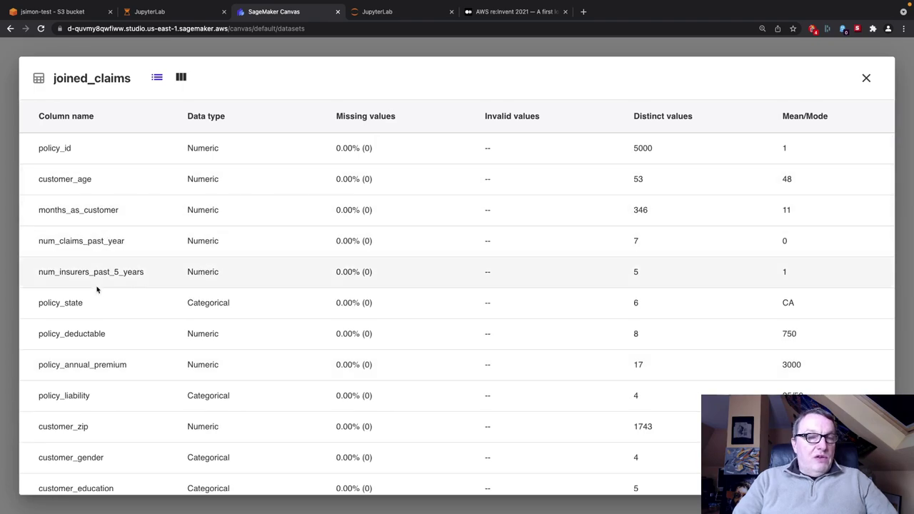
scroll(97, 289, down, 7)
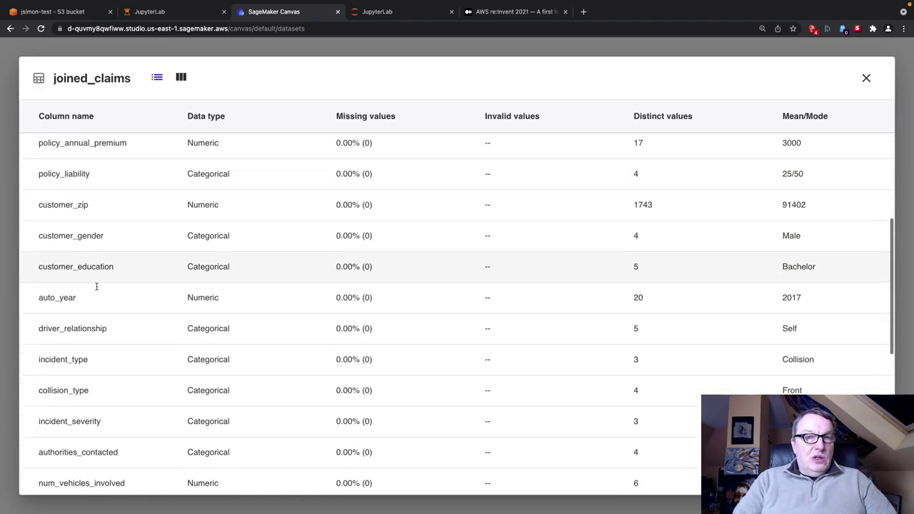
scroll(97, 290, down, 5)
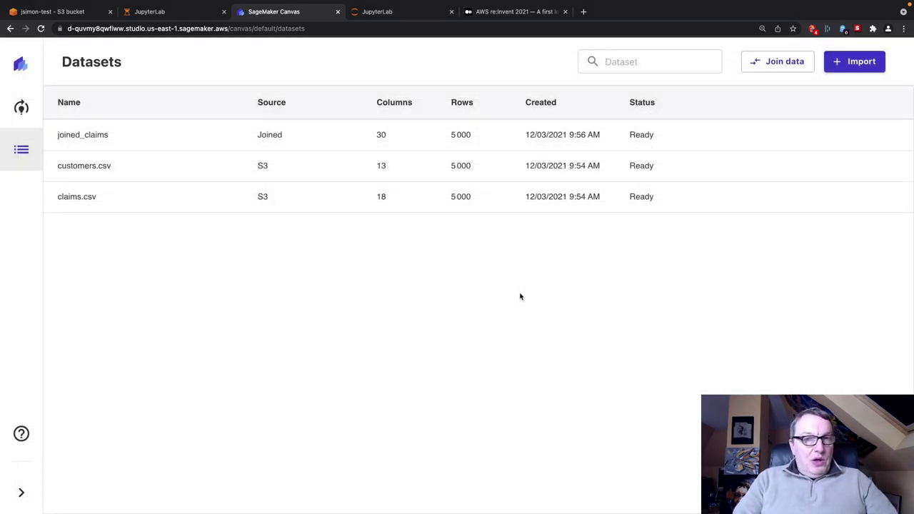
click(870, 68)
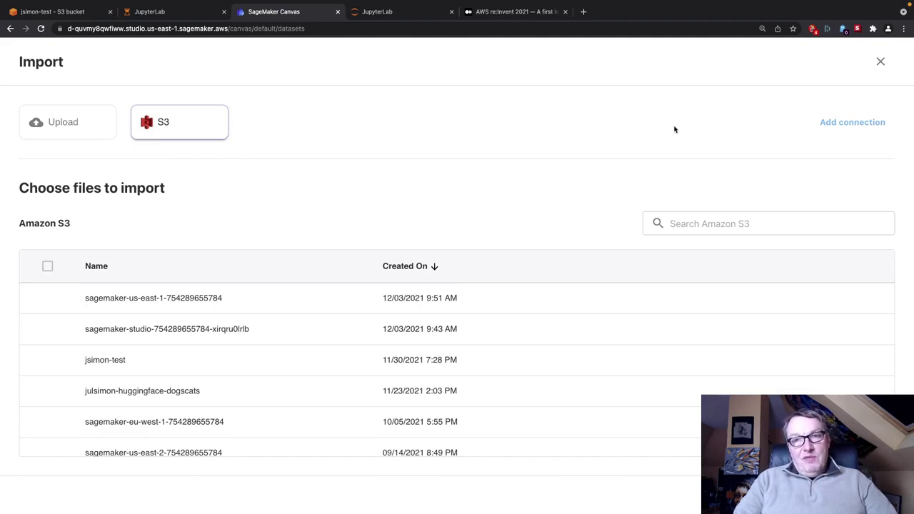
Close the Import dialog and go to the Models page showing the two fraud detection models.
click(880, 62)
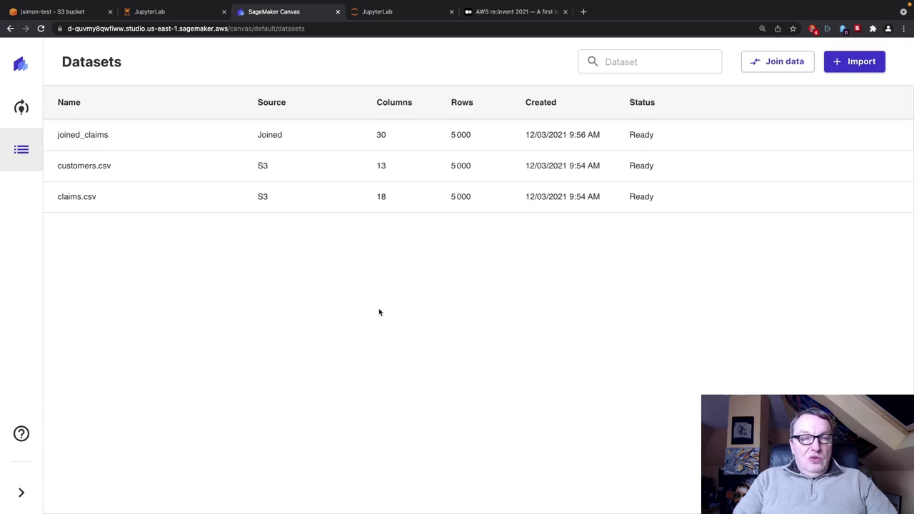
click(22, 108)
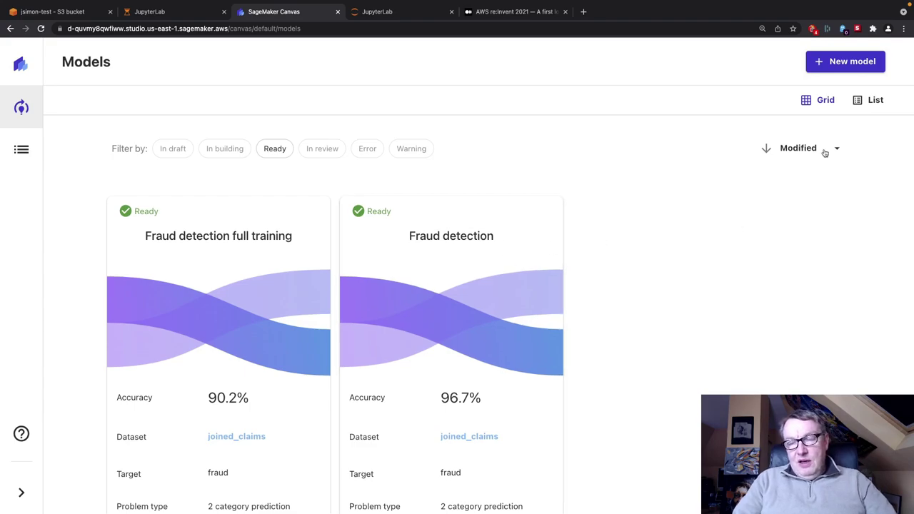
Create a new model with the default name, using joined_claims as its dataset.
click(846, 63)
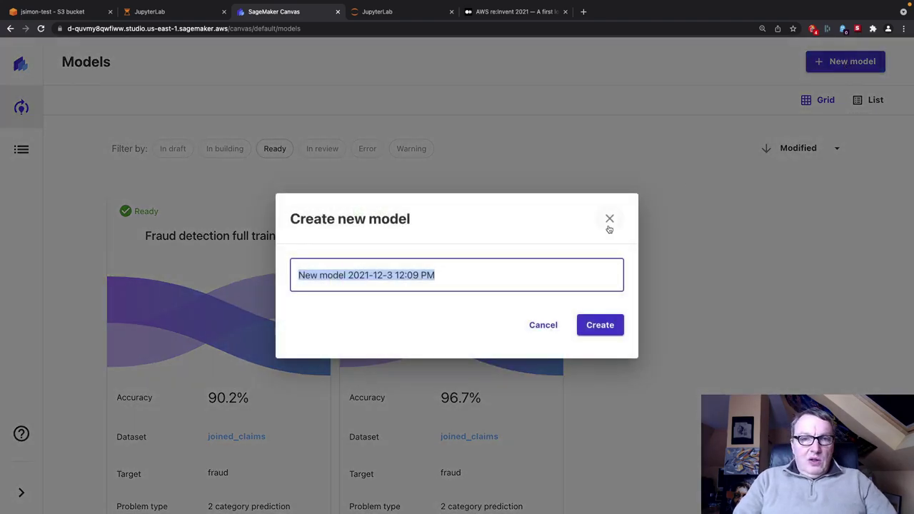
click(600, 325)
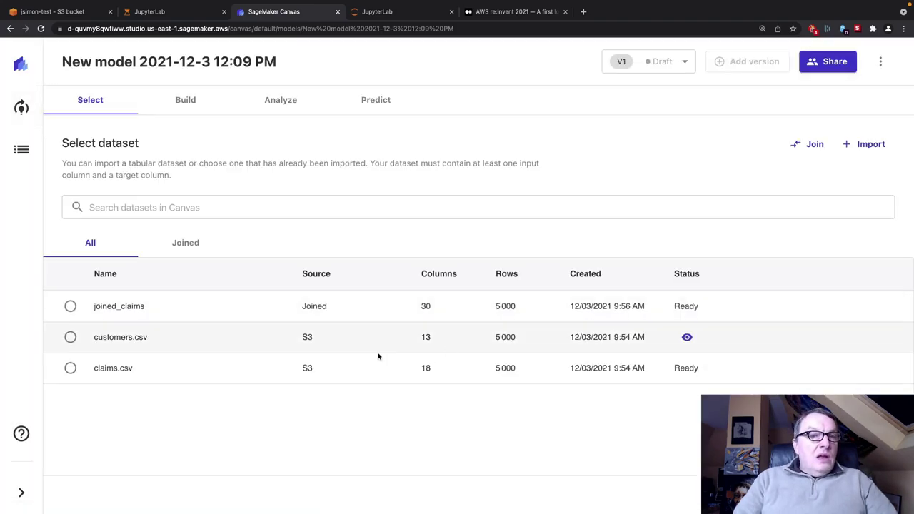
click(70, 305)
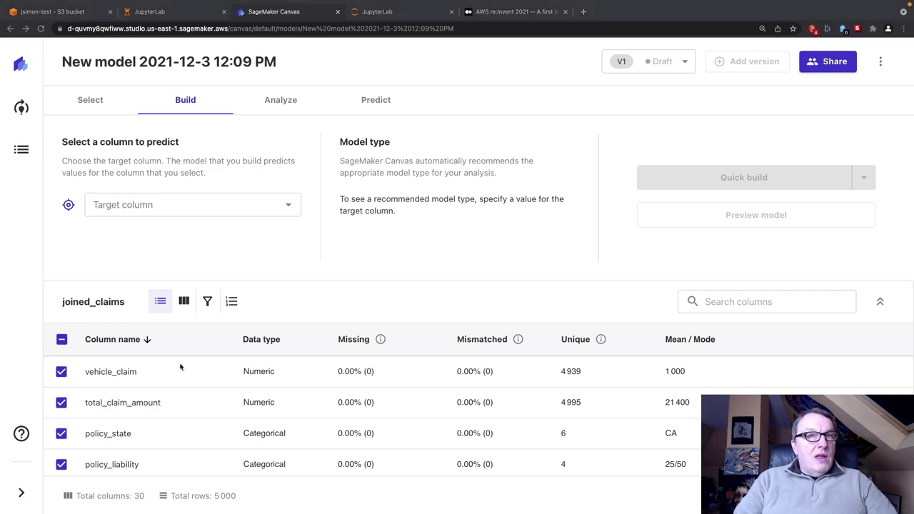
Choose fraud as the target column, making the model a 2 category prediction.
click(285, 205)
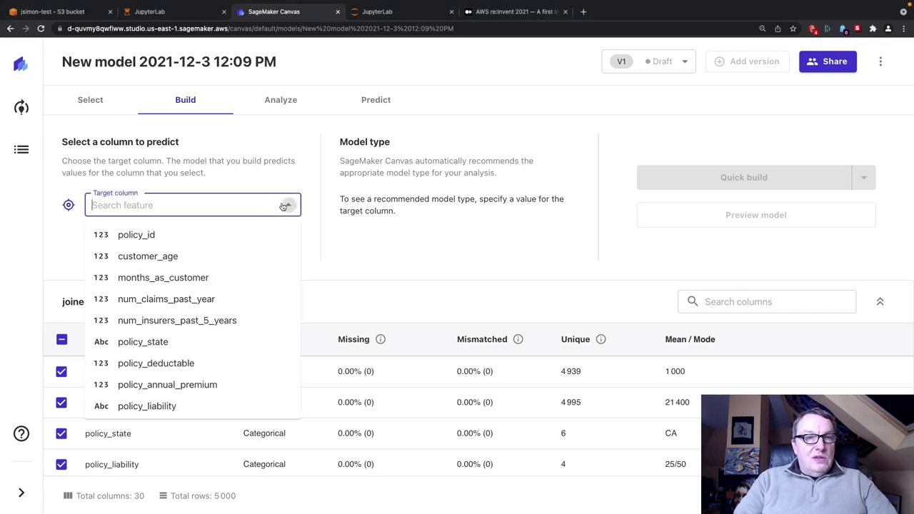
scroll(255, 306, down, 3)
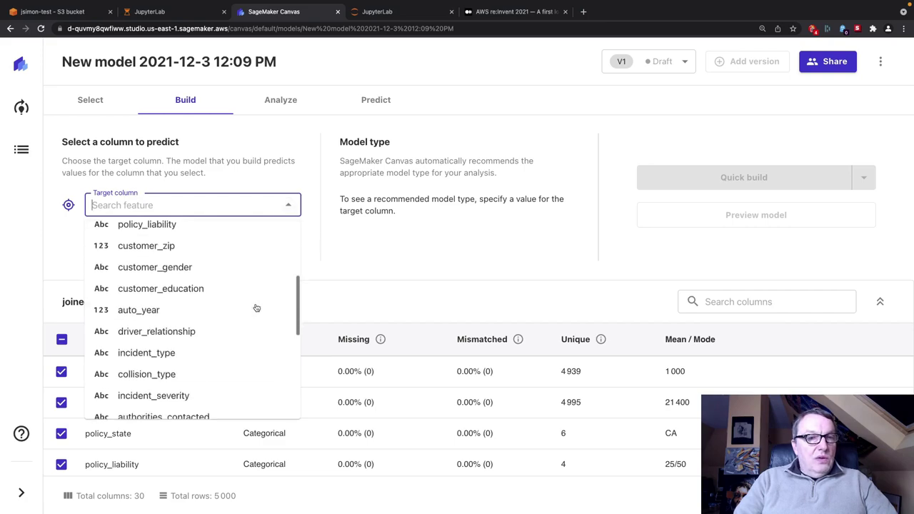
scroll(256, 308, down, 5)
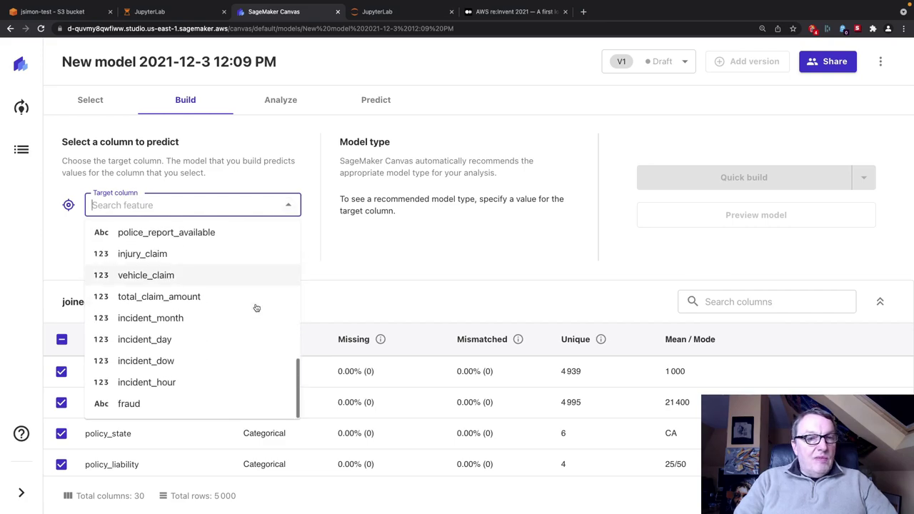
click(178, 403)
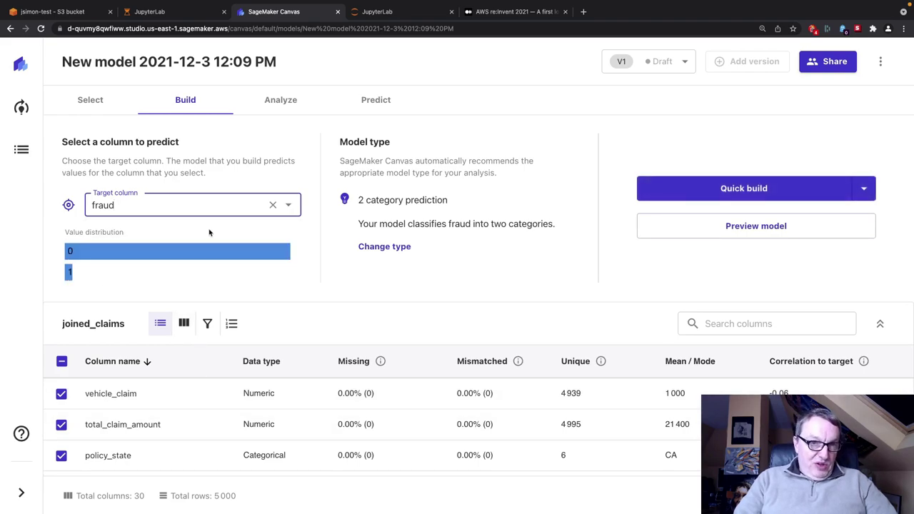
mouse_move(212, 252)
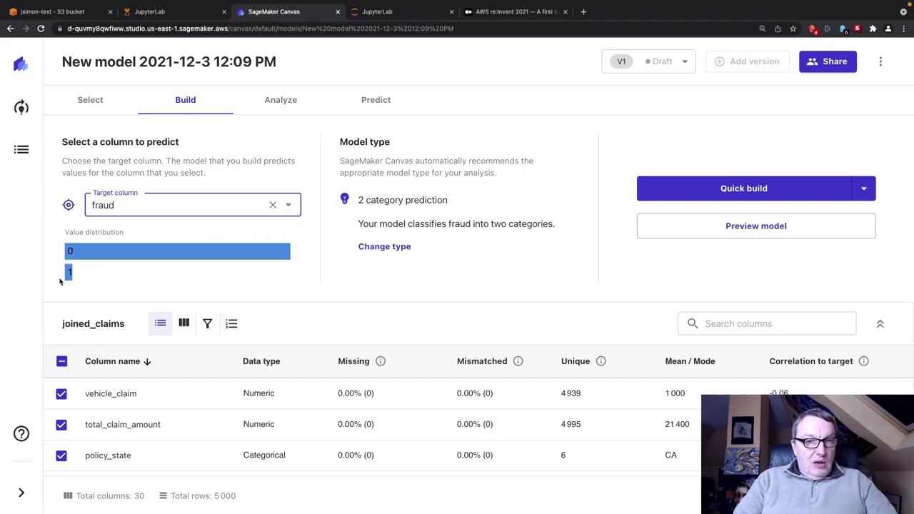
mouse_move(68, 277)
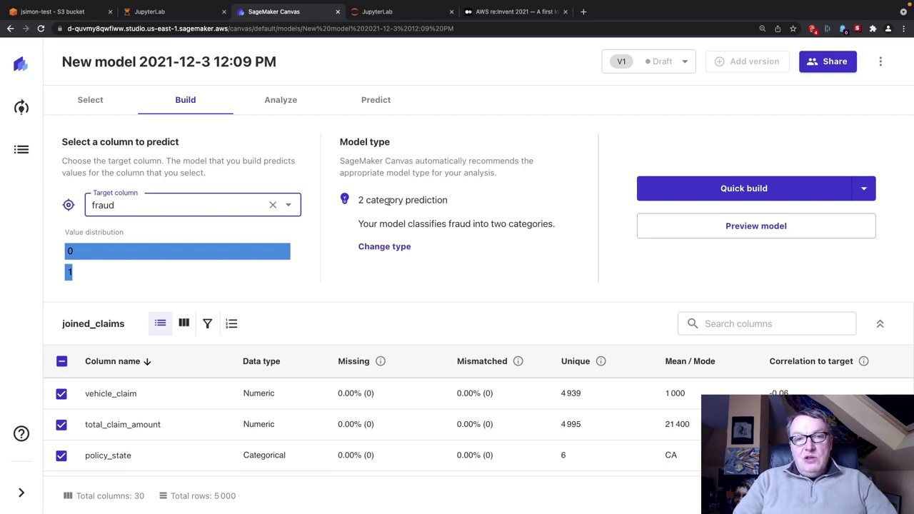
click(384, 246)
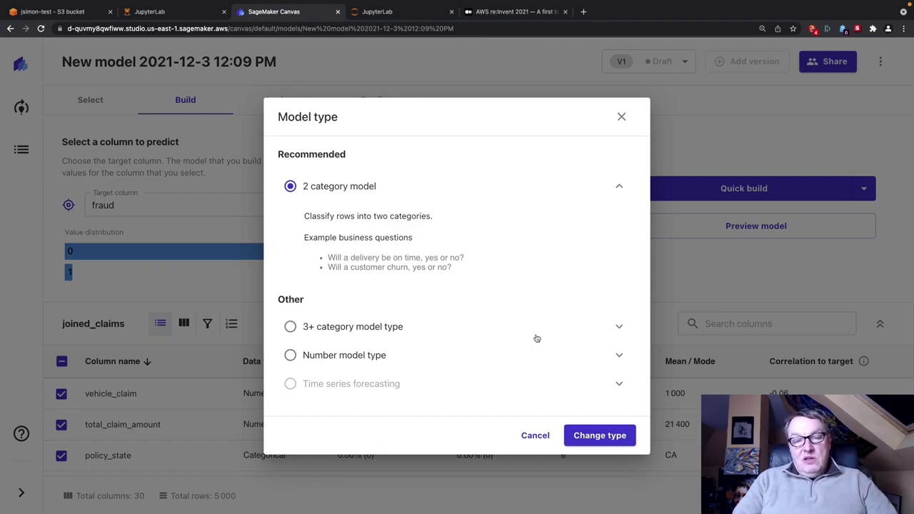
click(534, 436)
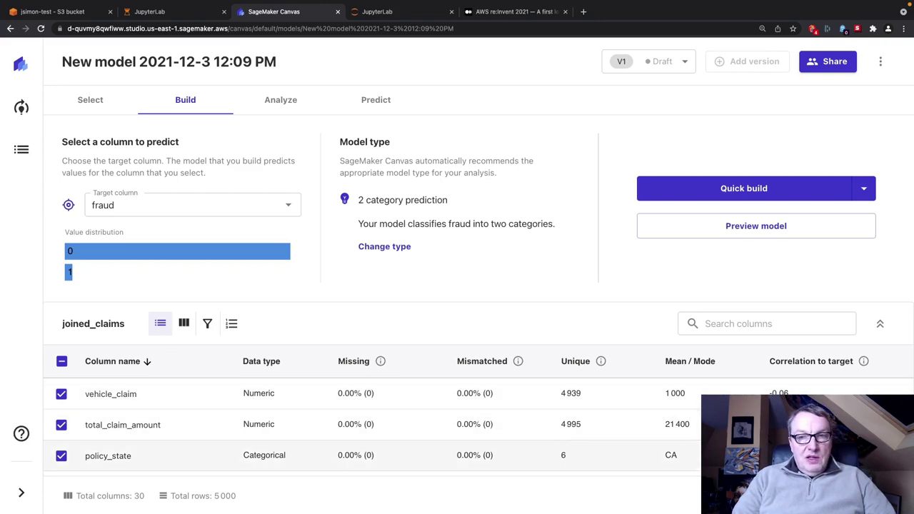
Inspect policy_state details, then policy_id details: 5,000 unique values, standard deviation 1443.375644.
click(686, 451)
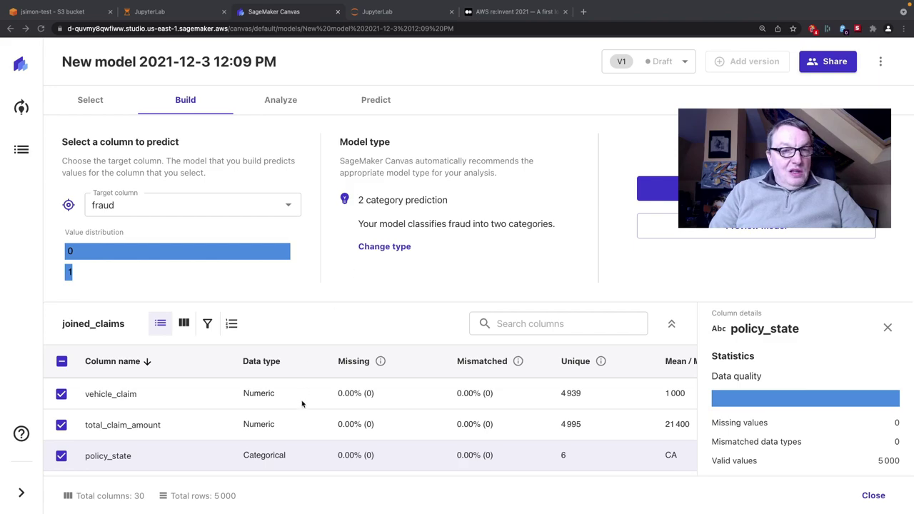
scroll(302, 405, down, 1)
scroll(302, 405, up, 1)
scroll(302, 405, down, 2)
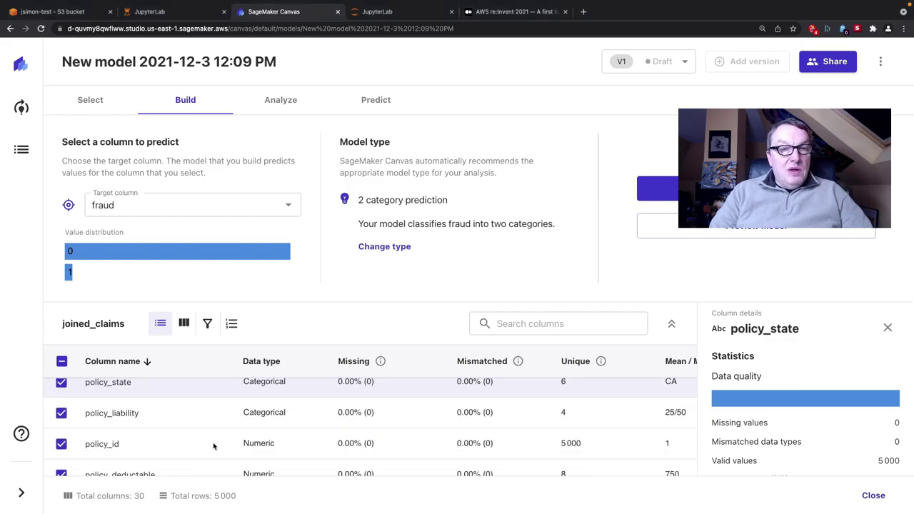
click(416, 437)
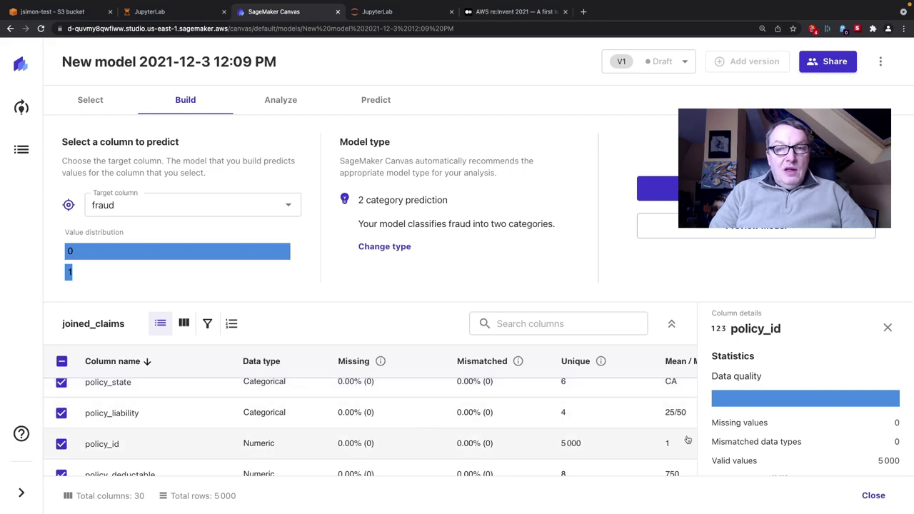
scroll(776, 456, down, 3)
scroll(773, 454, down, 2)
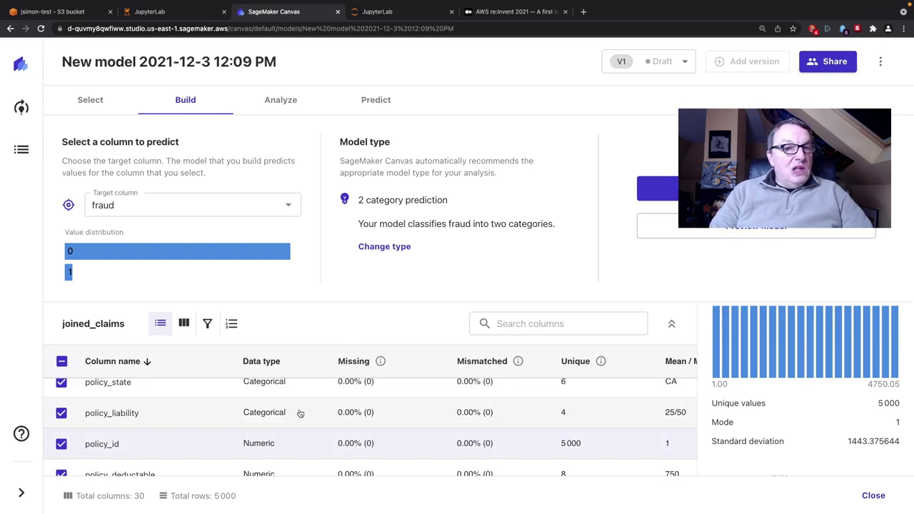
scroll(236, 443, down, 1)
scroll(214, 429, up, 1)
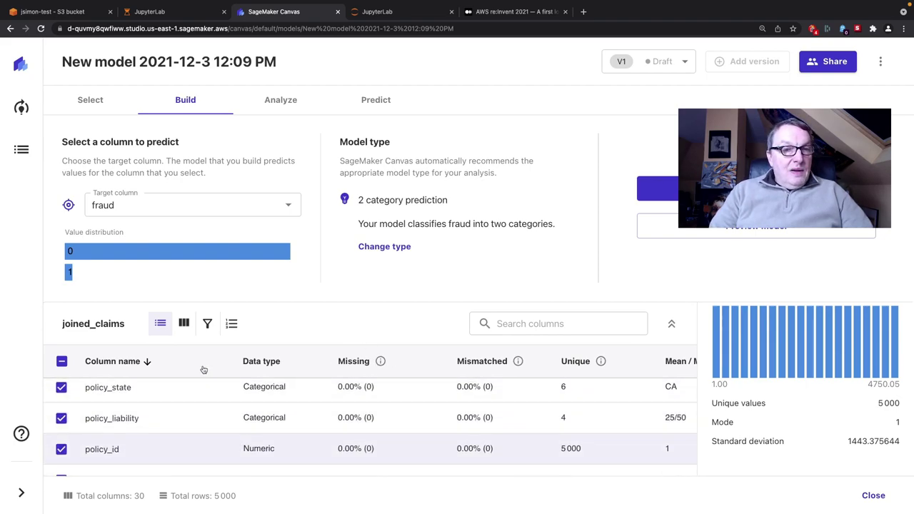
In the column grid view, exclude then re-include vehicle_claim and total_claim_amount.
click(184, 323)
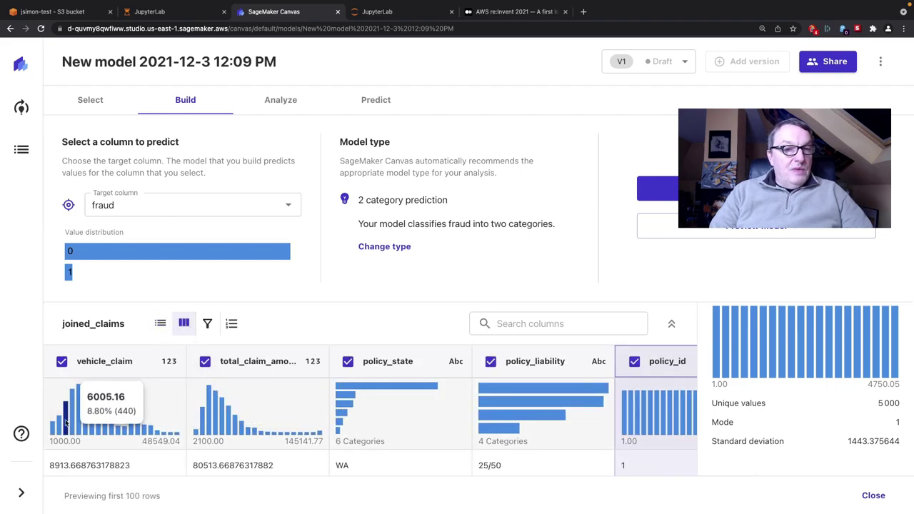
scroll(136, 420, down, 2)
scroll(154, 421, down, 2)
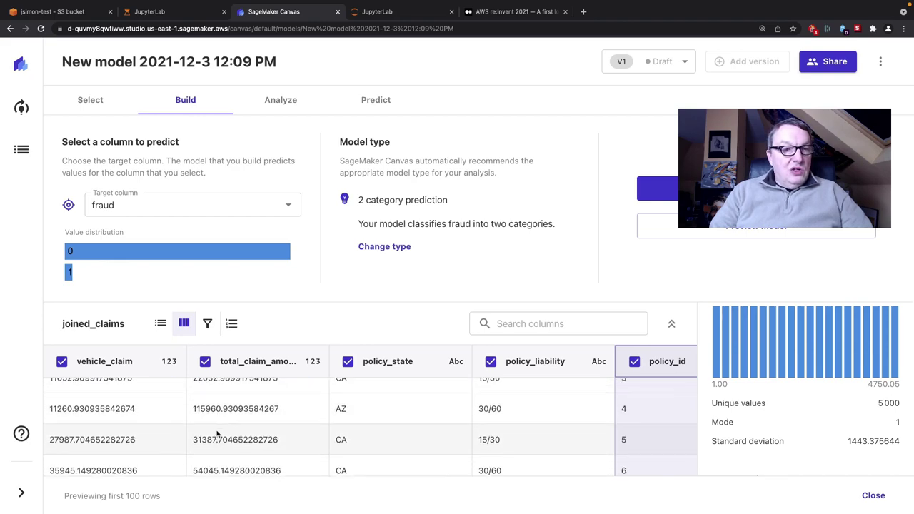
scroll(213, 432, up, 4)
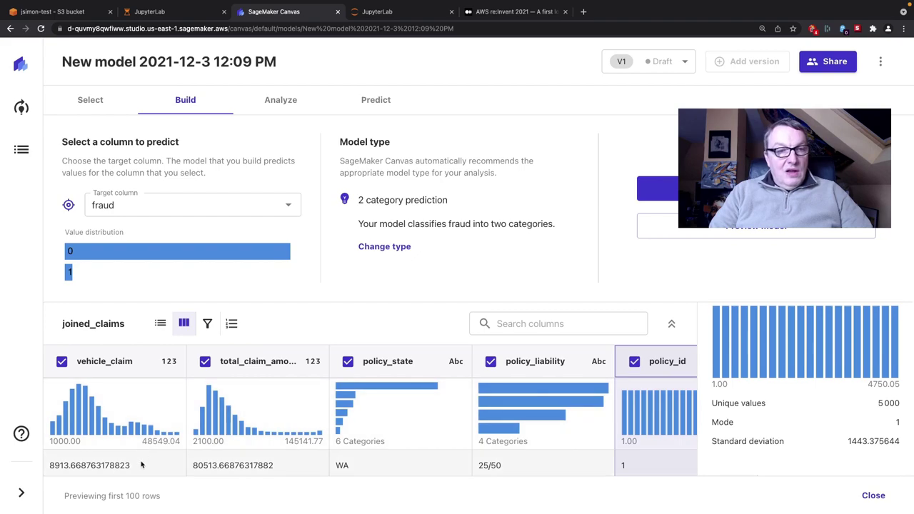
click(62, 362)
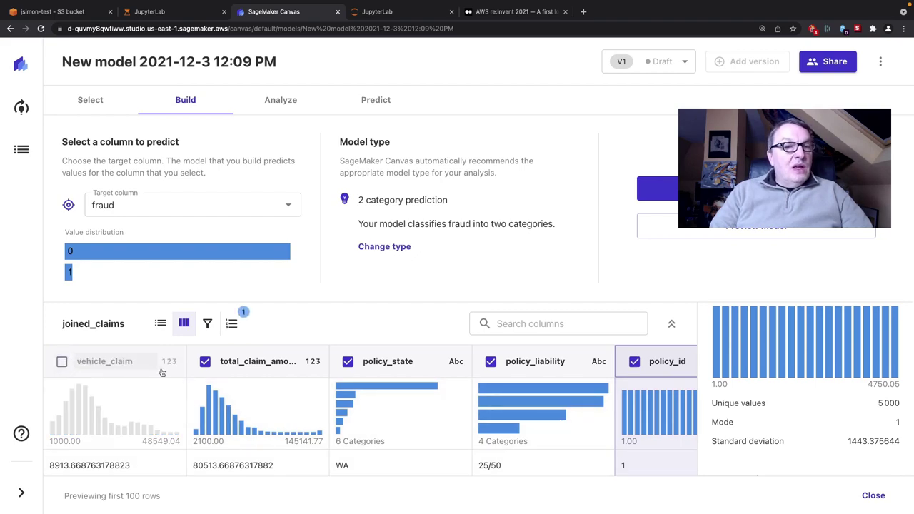
click(205, 363)
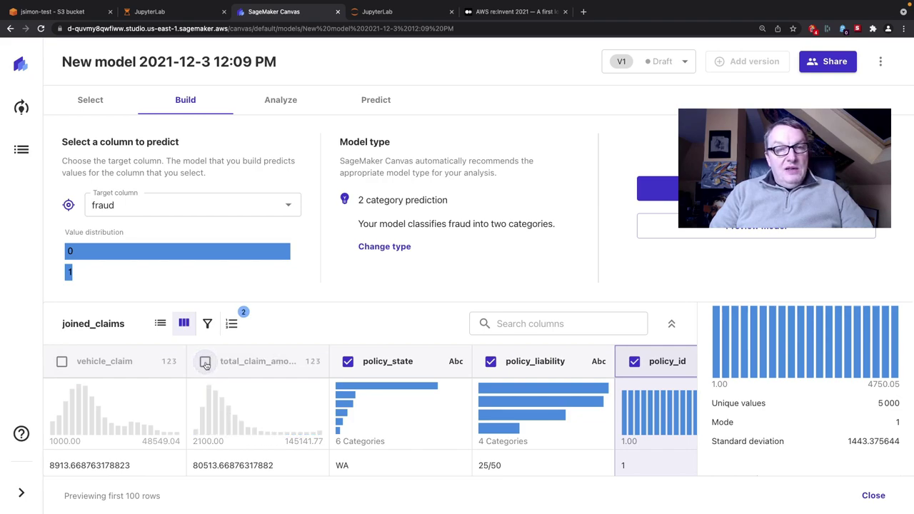
click(205, 363)
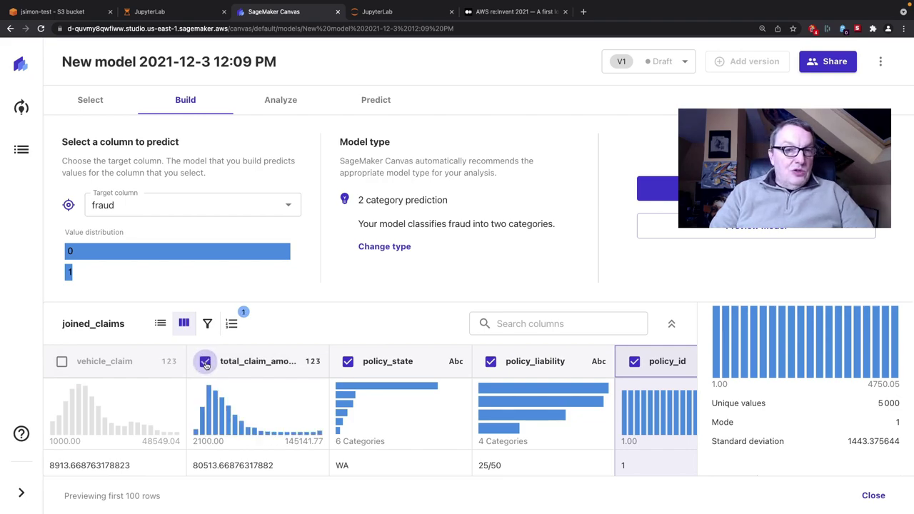
click(63, 363)
Zoom the page out and scroll across the joined_claims column grid.
scroll(350, 409, down, 2)
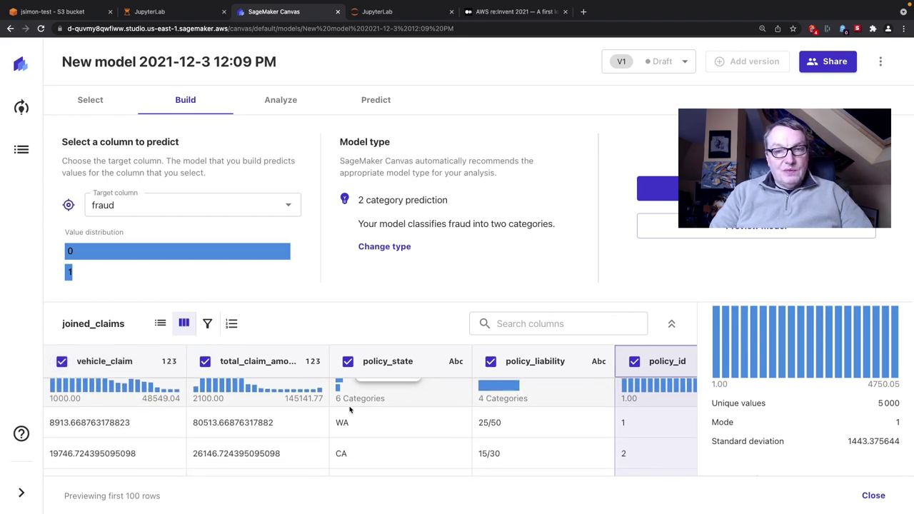
scroll(350, 408, up, 2)
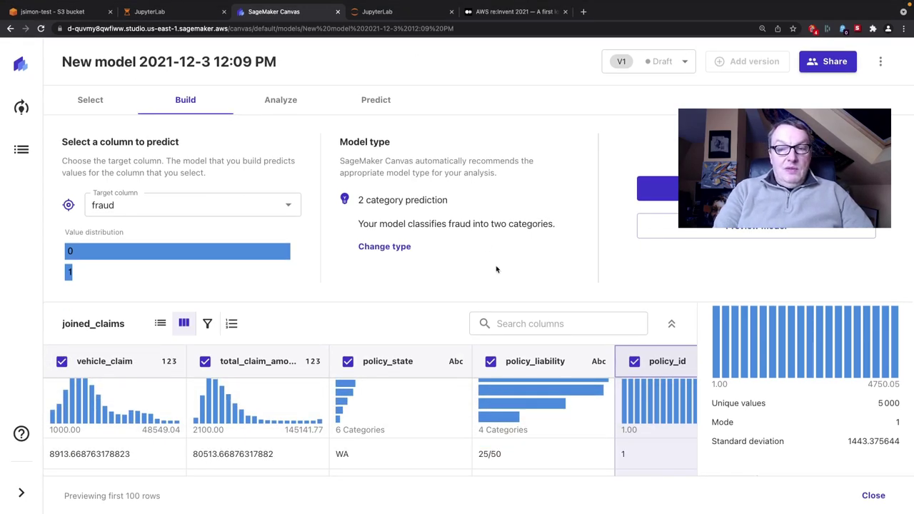
key(ctrl+minus)
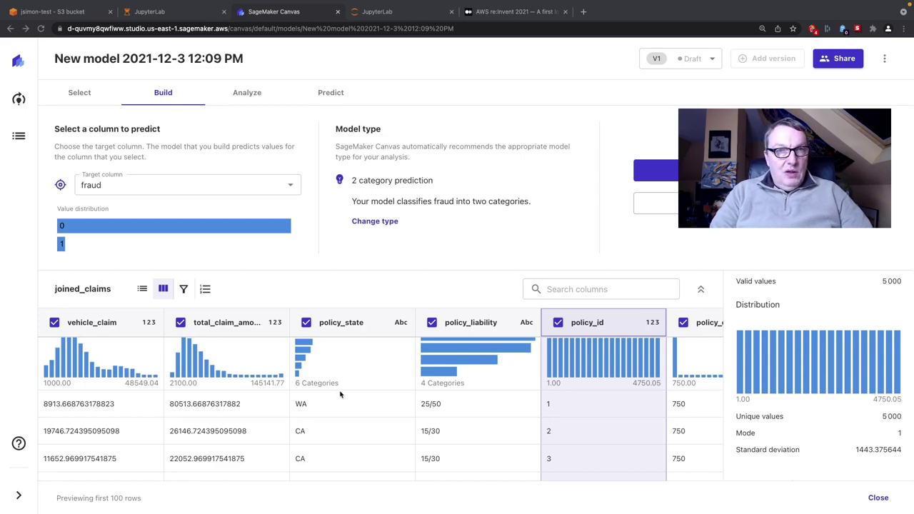
scroll(343, 398, right, 5)
scroll(343, 398, right, 10)
scroll(343, 398, right, 5)
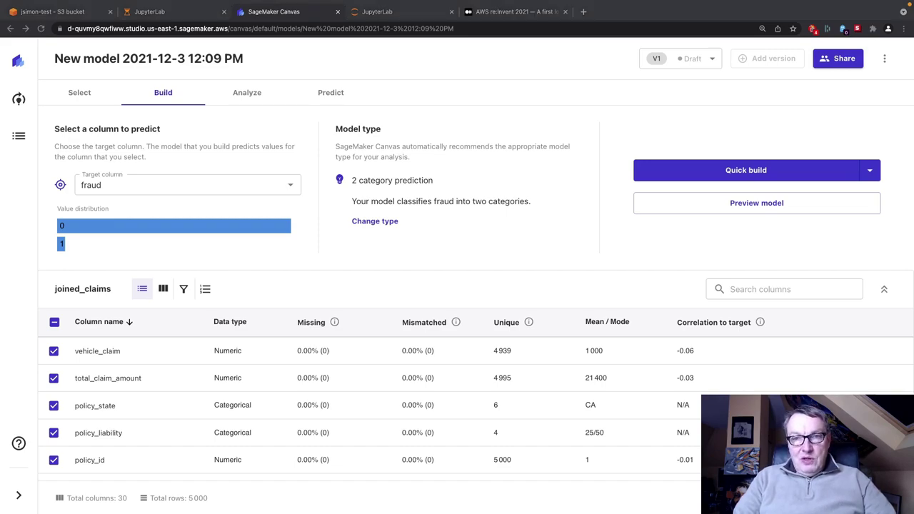
Launch a Quick build of the fraud model, taking about 2–15 minutes.
click(871, 172)
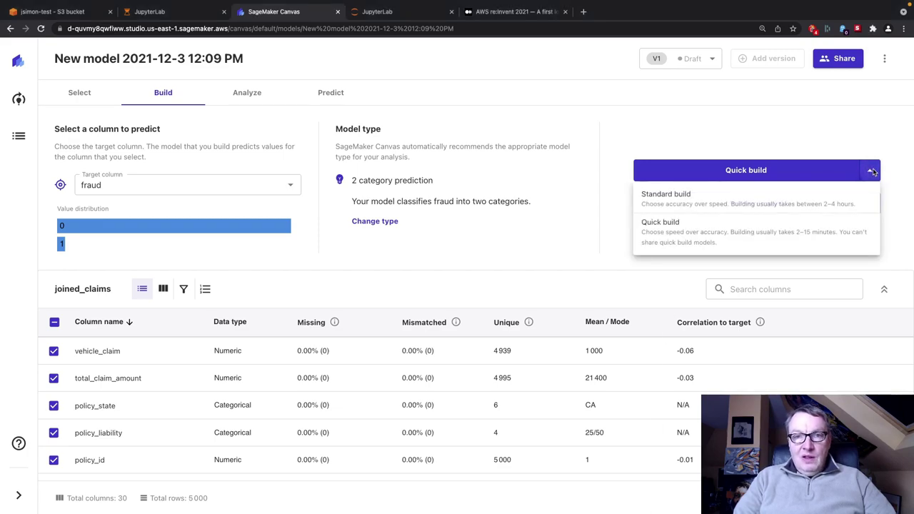
click(798, 232)
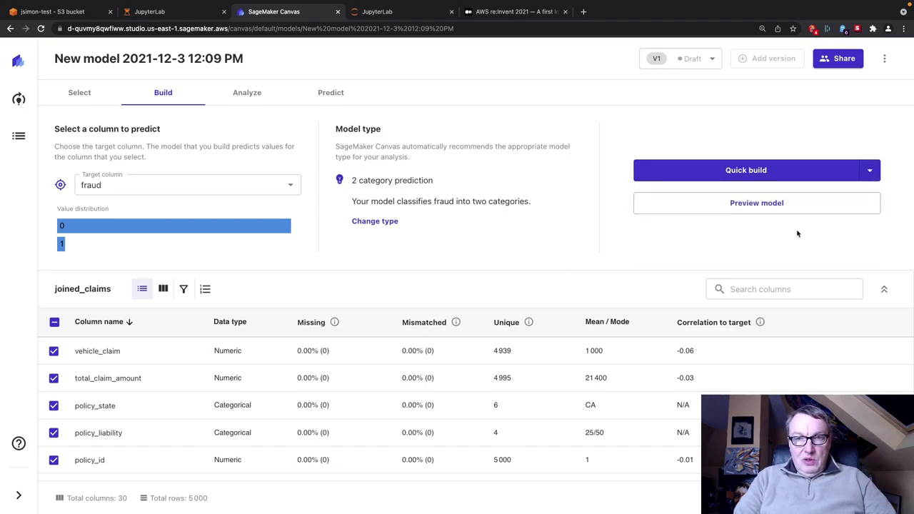
click(759, 172)
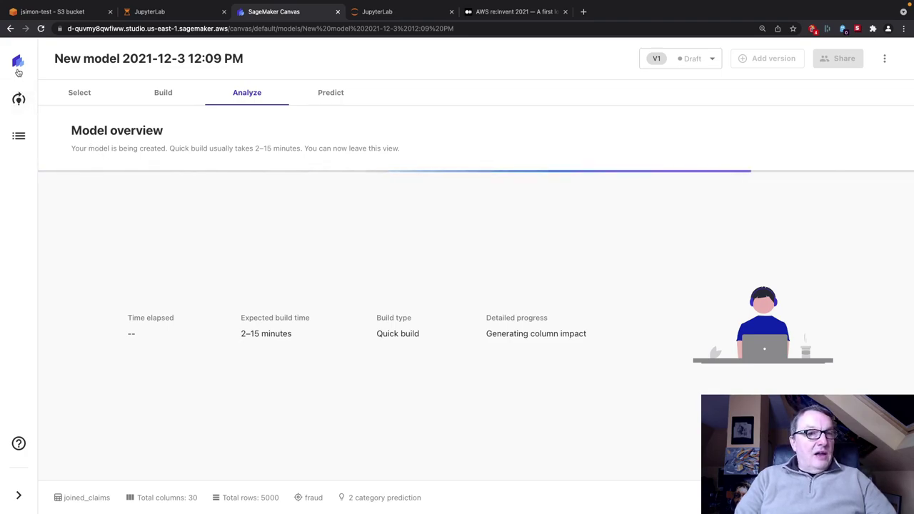
Open the Fraud detection model from Models, check its Build settings, then return to Analyze.
click(18, 98)
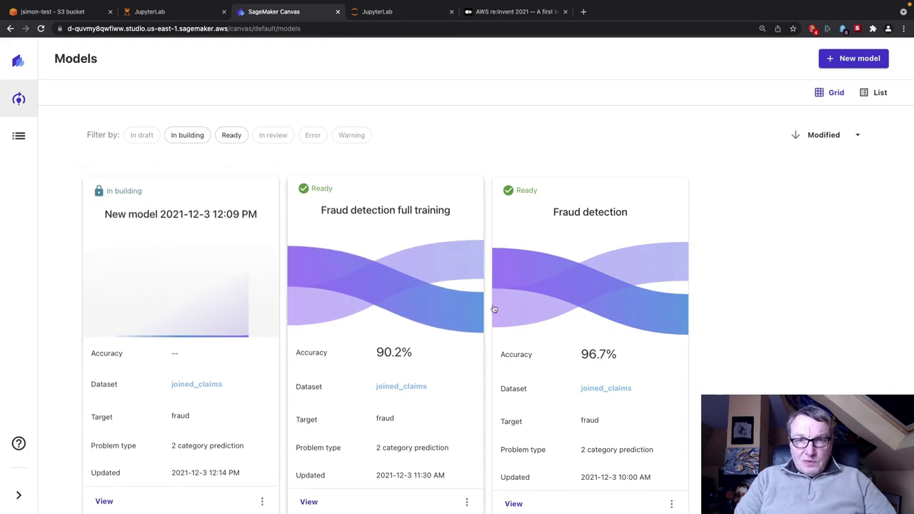
click(564, 287)
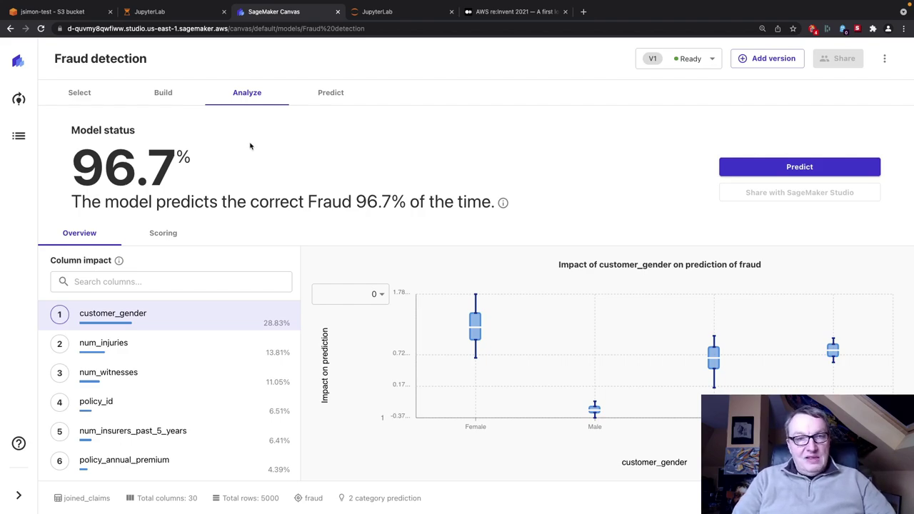
click(172, 102)
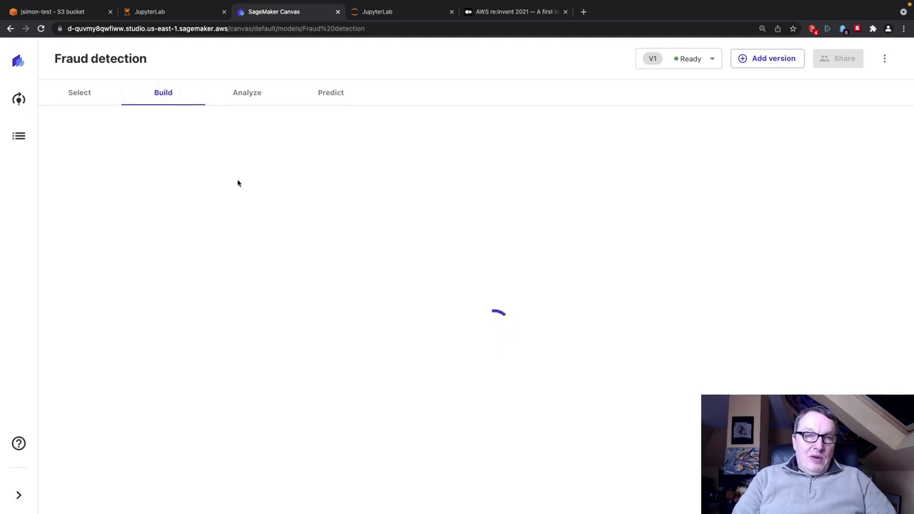
mouse_move(237, 226)
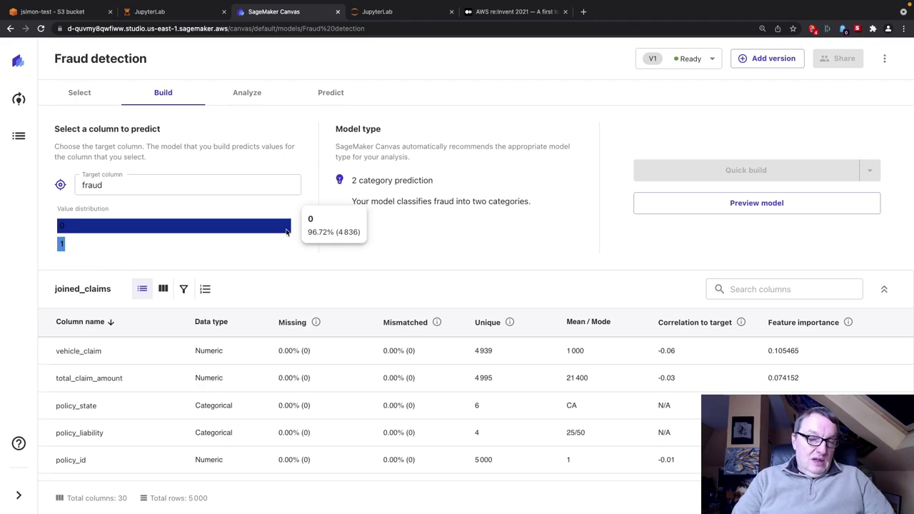
click(248, 96)
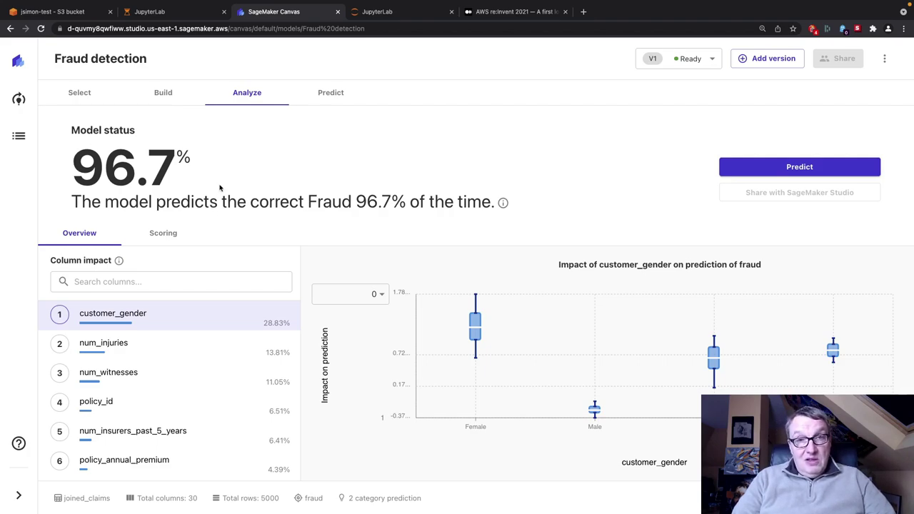
Open Advanced metrics to compare predicted versus actual fraud values.
click(163, 233)
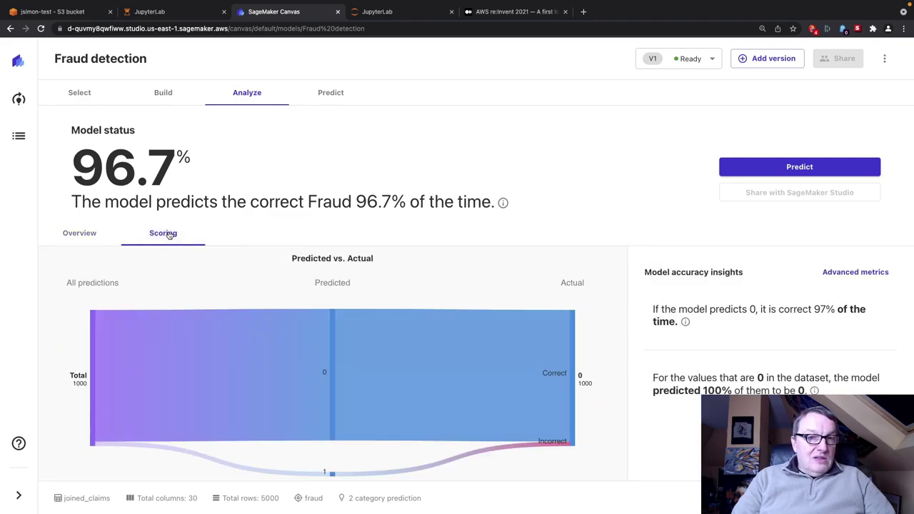
mouse_move(348, 337)
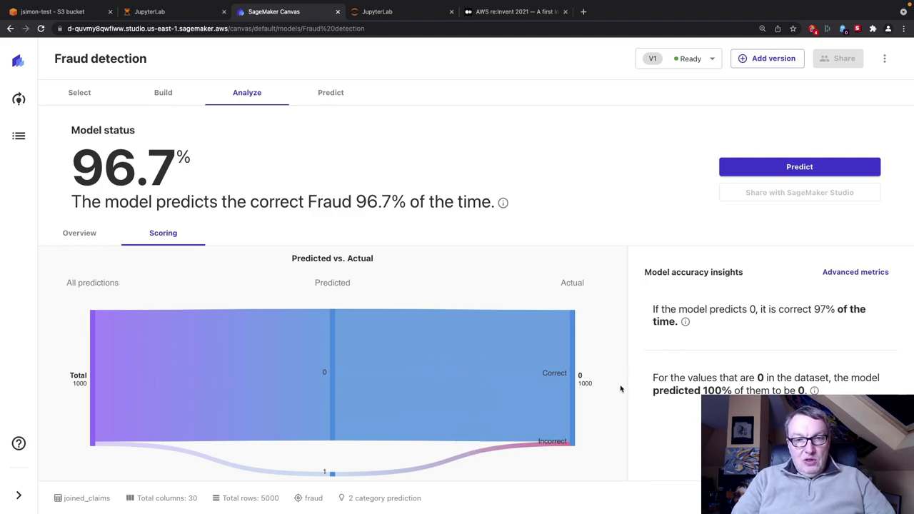
Review the detailed accuracy metrics with positive class set to 1, then close them.
click(827, 272)
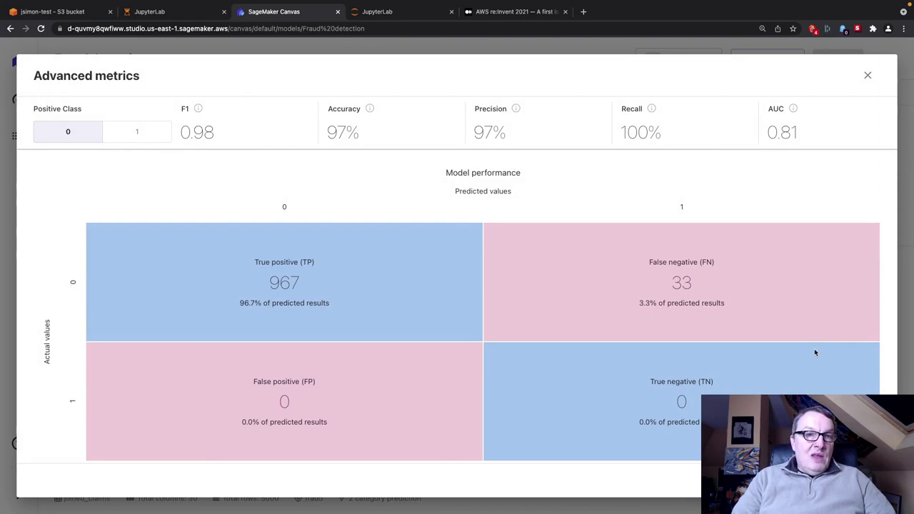
click(143, 133)
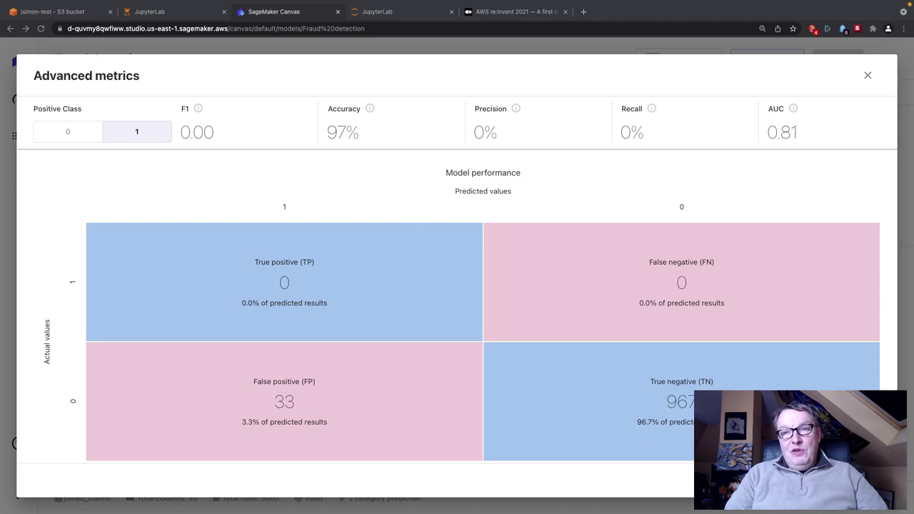
click(869, 76)
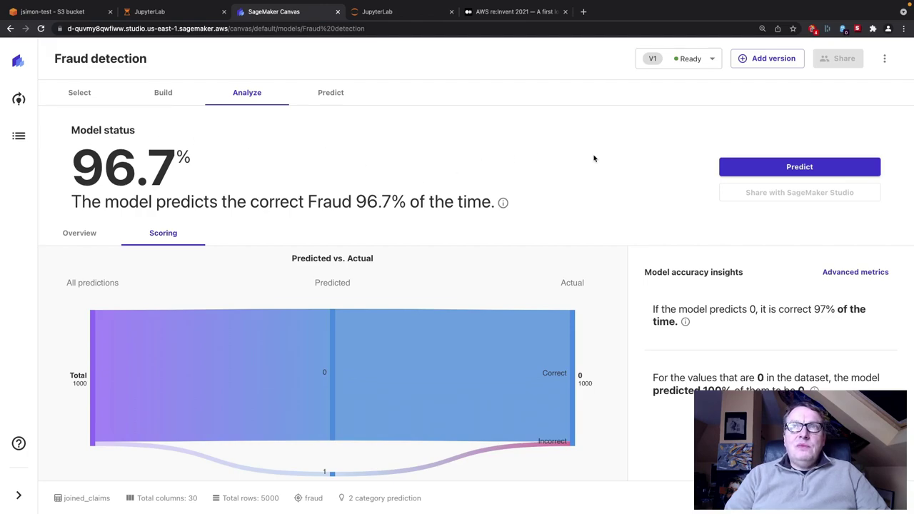
Create a new model with the default name using the joined_claims dataset.
click(18, 99)
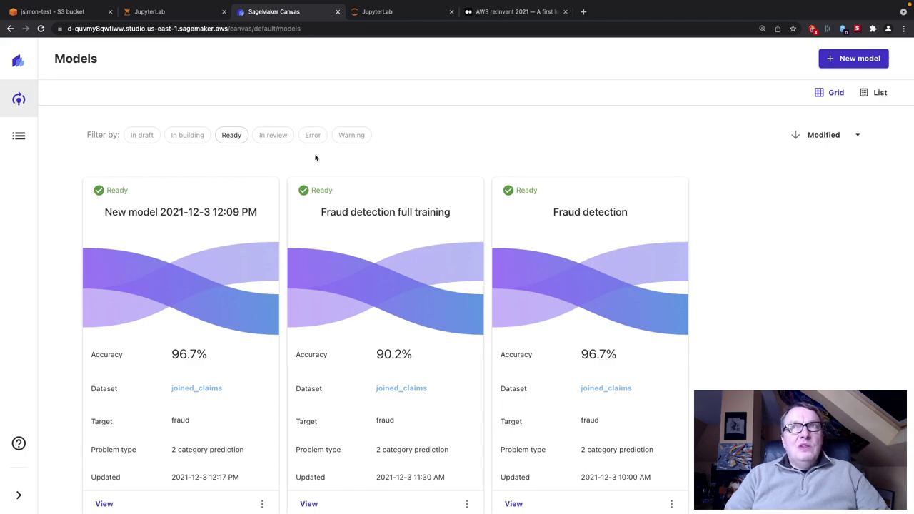
click(868, 60)
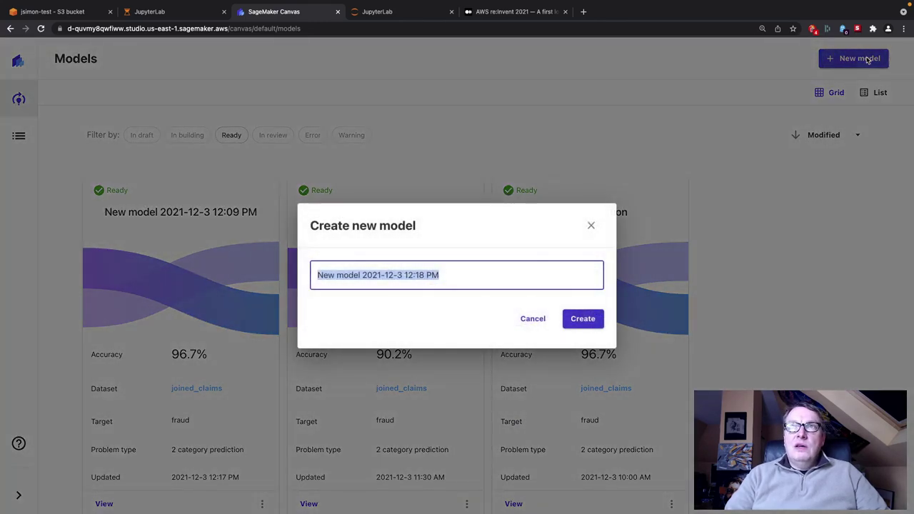
click(581, 321)
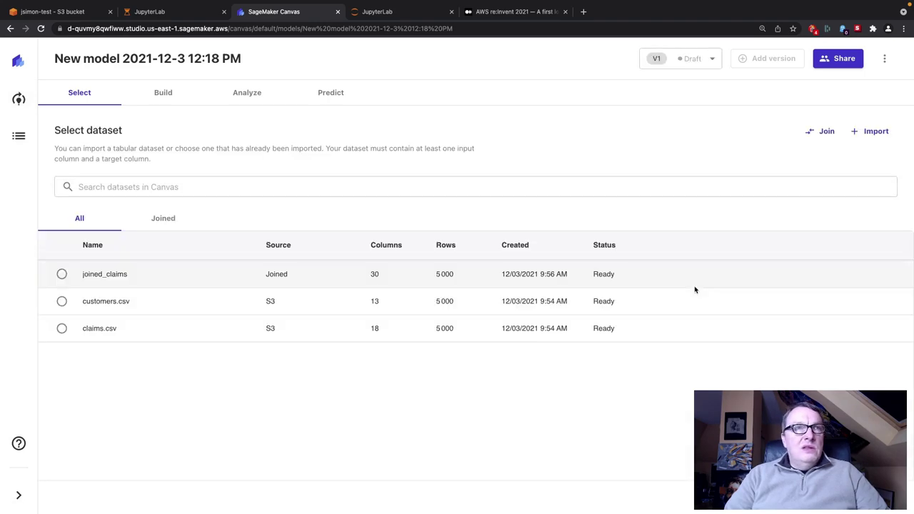
click(62, 274)
click(908, 476)
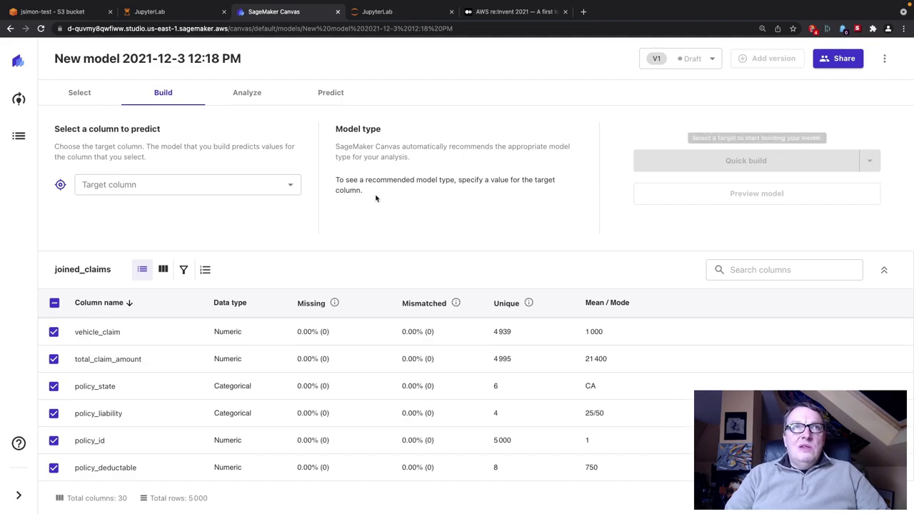
Set fraud as the target column and start a Standard build.
click(191, 180)
scroll(190, 327, down, 5)
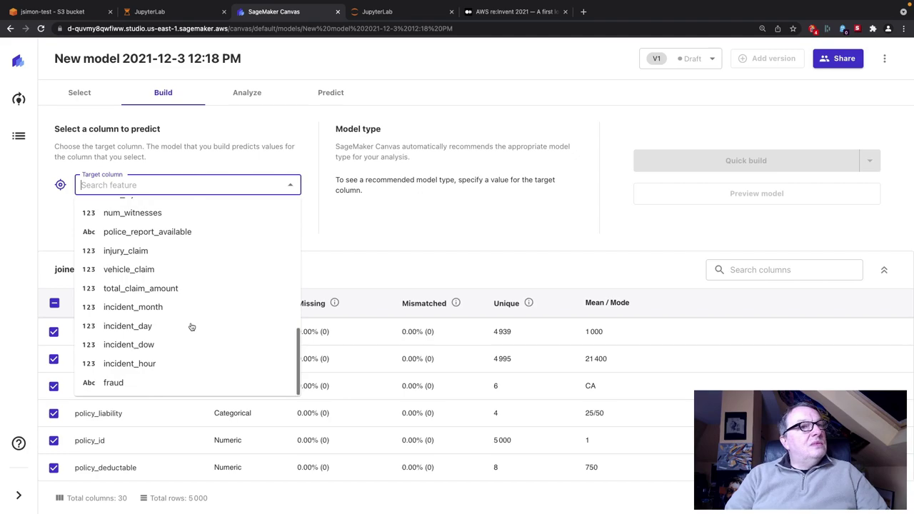
click(153, 378)
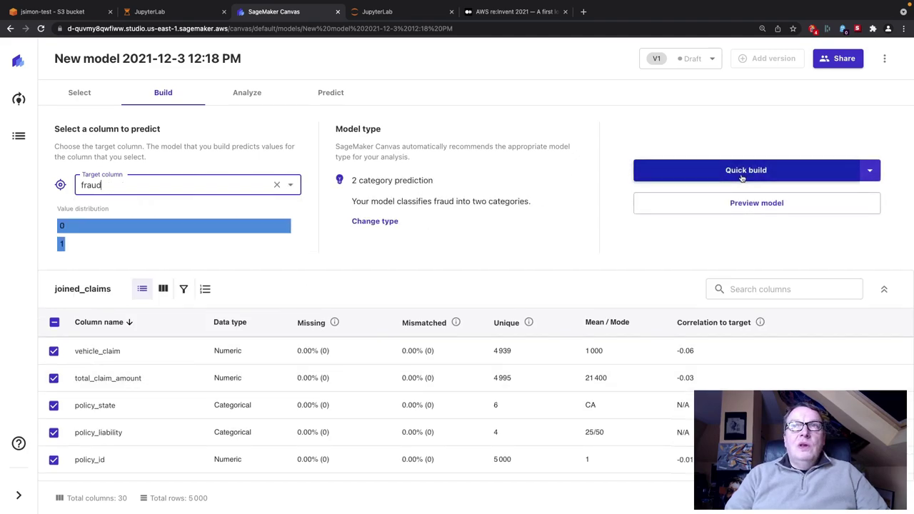
click(872, 173)
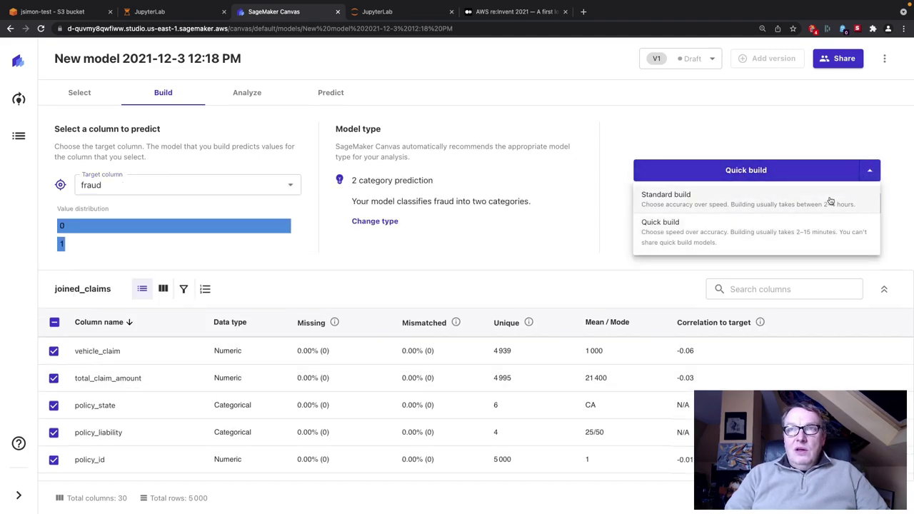
click(838, 205)
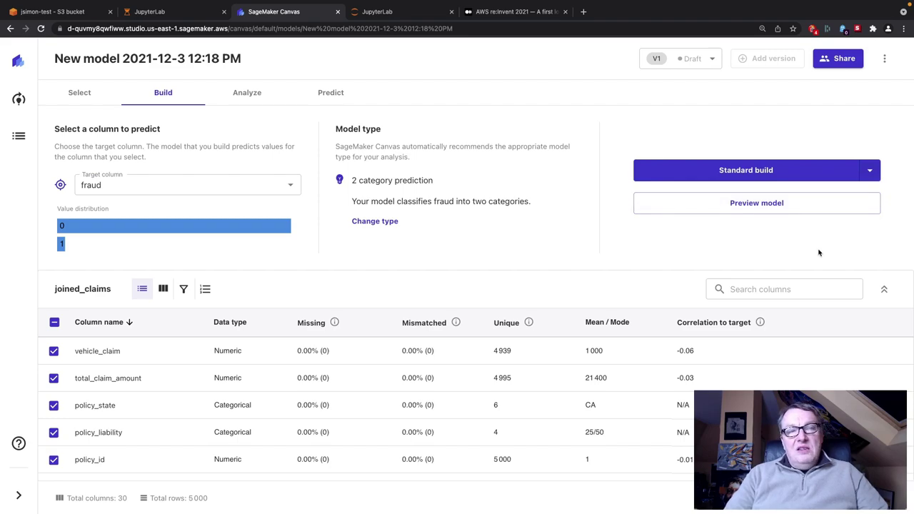
click(773, 172)
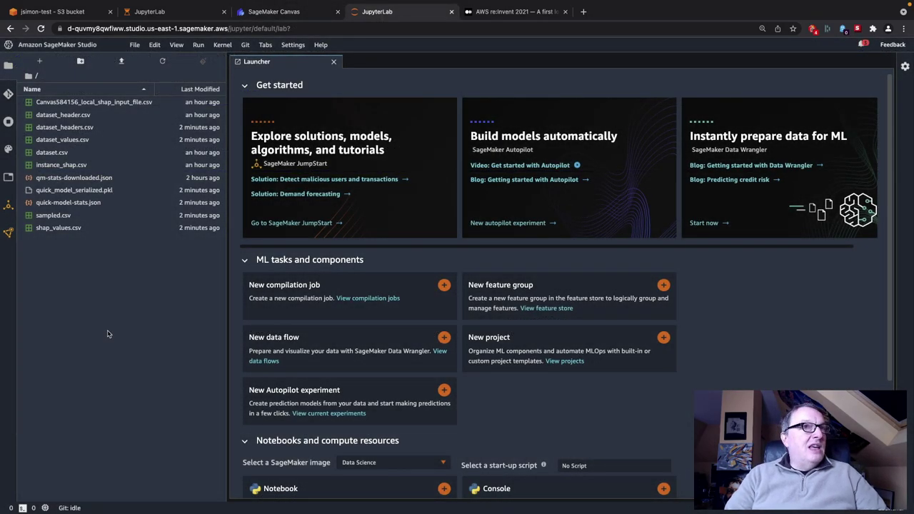
Describe the Canvas584156 AutoML job from Experiments and trials to list its trials.
click(9, 232)
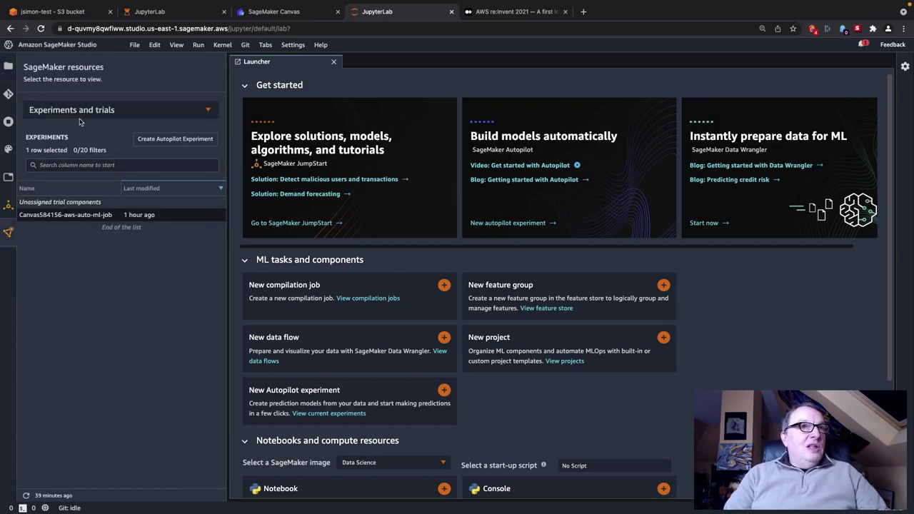
right_click(55, 219)
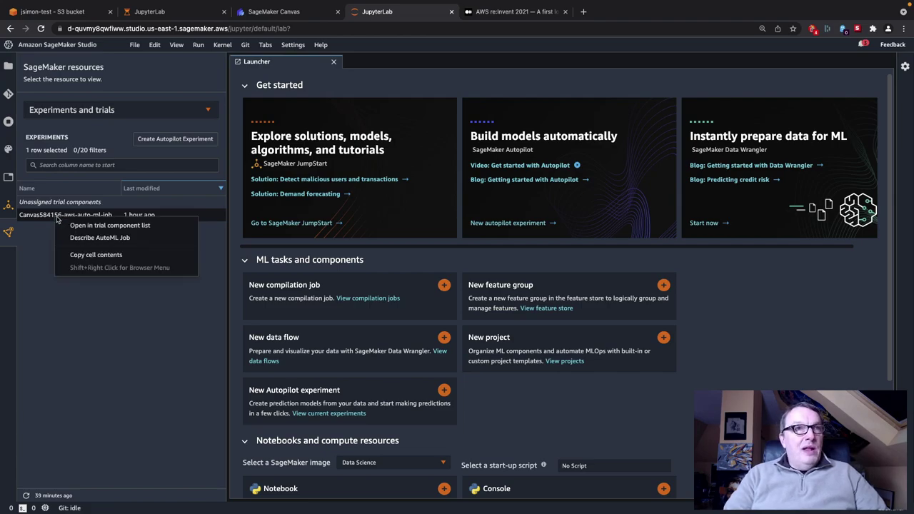
click(86, 238)
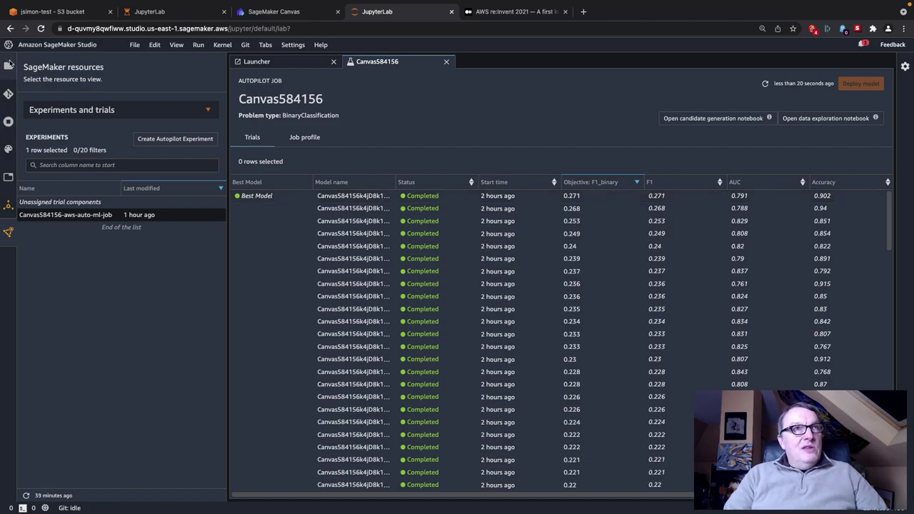
Show the File Browser beside the Canvas584156 trials.
click(9, 67)
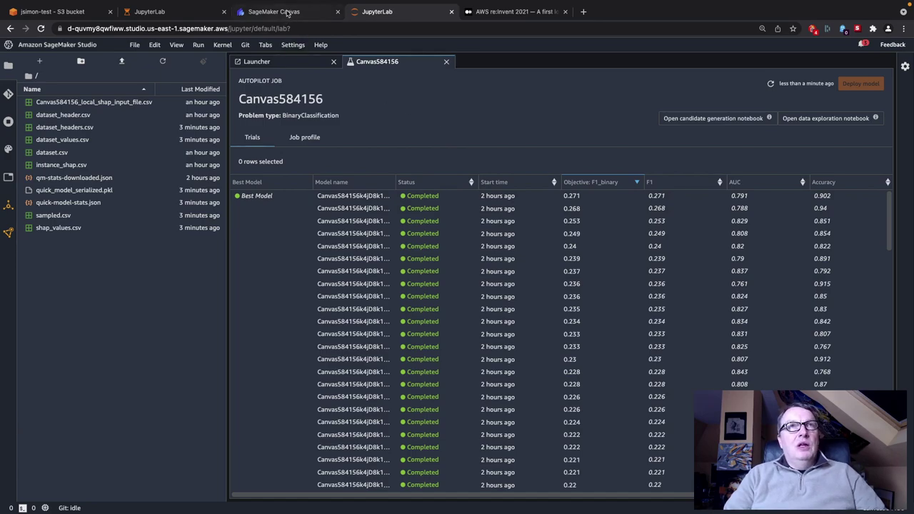
In the Canvas tab, open the Fraud detection full training model from Models.
click(287, 13)
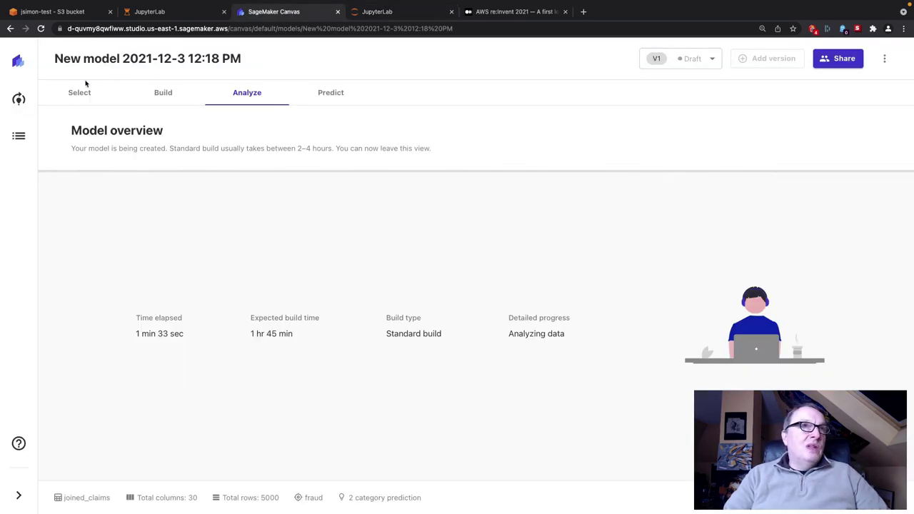
click(18, 98)
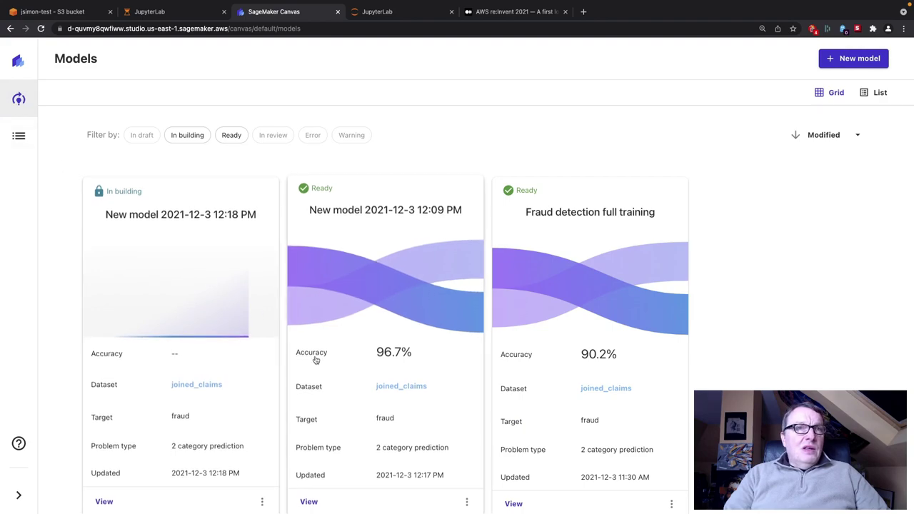
click(612, 296)
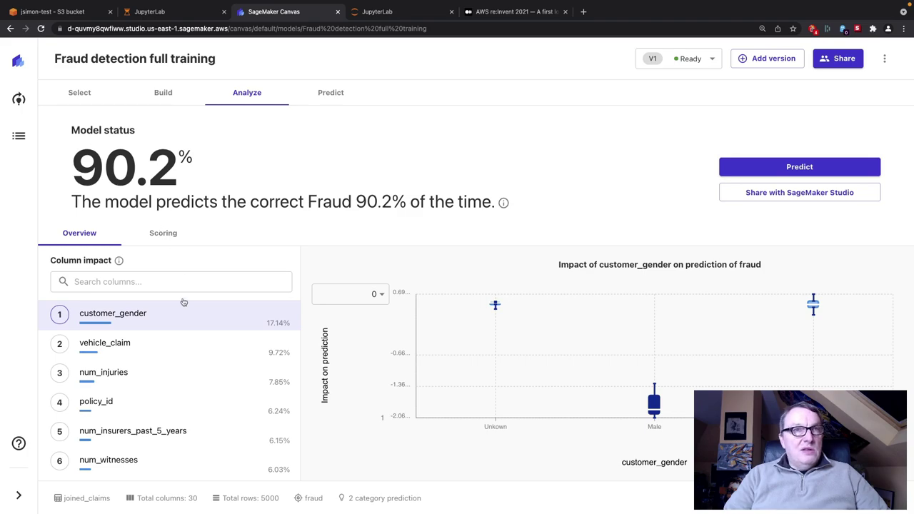
click(168, 229)
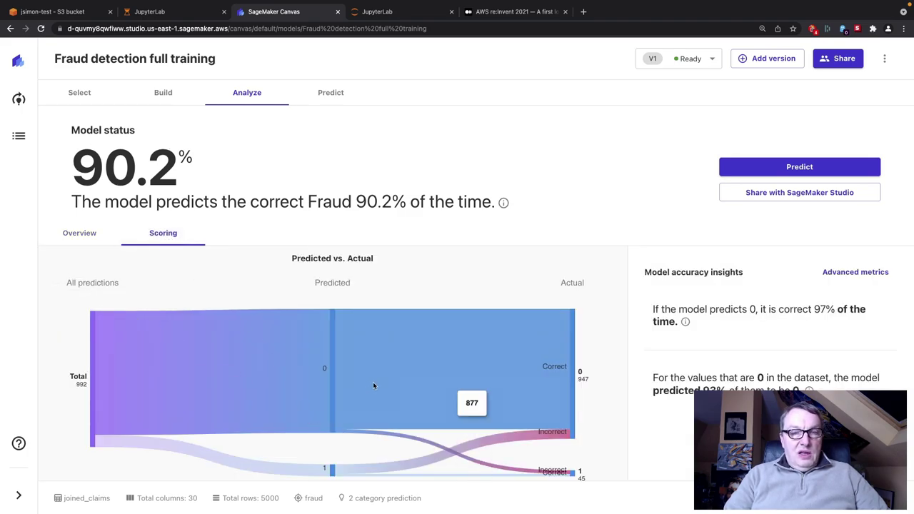
scroll(373, 382, down, 1)
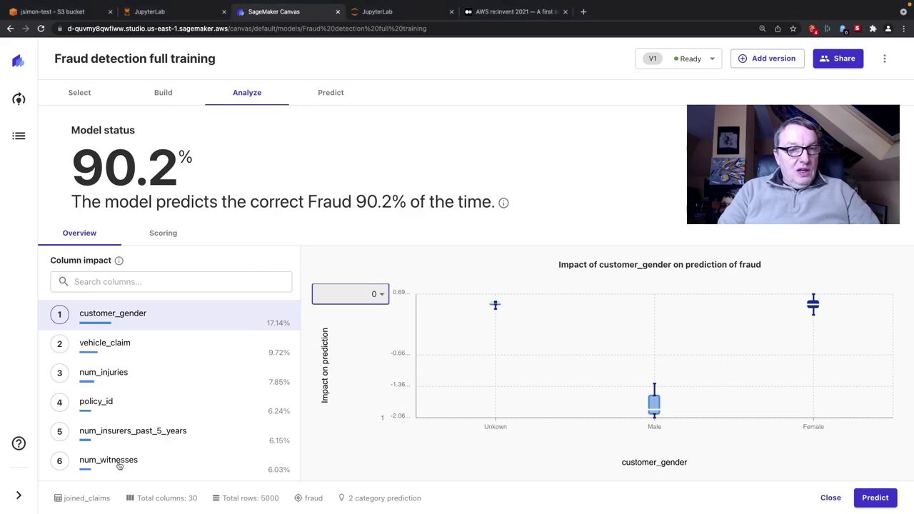
Chart num_witnesses impact on predicting fraud value 1.
click(119, 465)
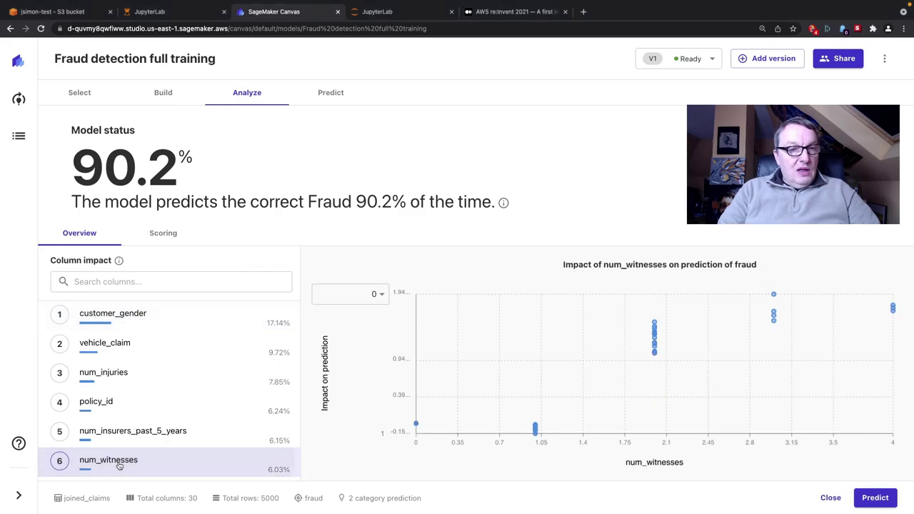
click(382, 296)
click(369, 337)
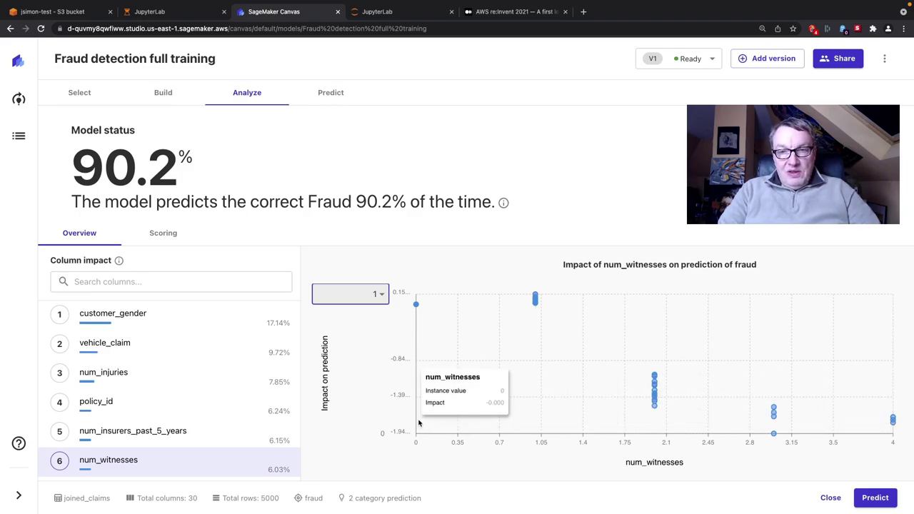
mouse_move(774, 419)
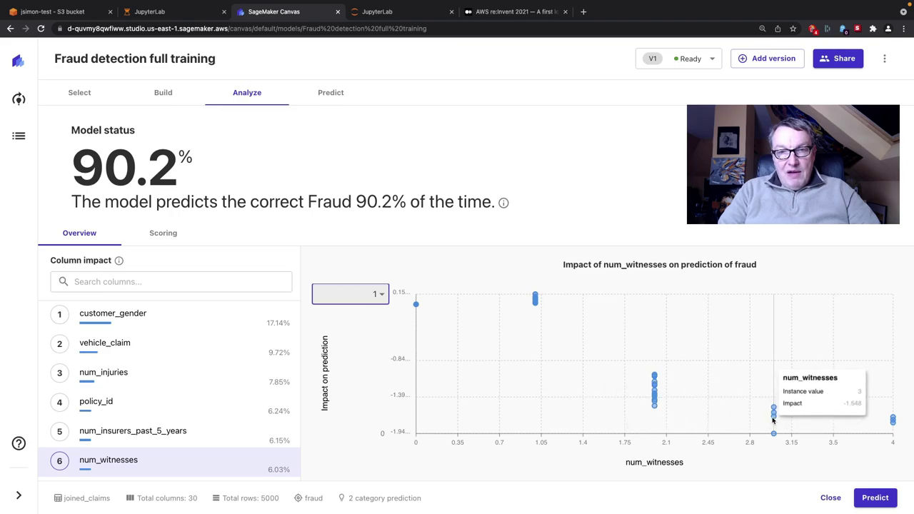
mouse_move(864, 428)
mouse_move(831, 434)
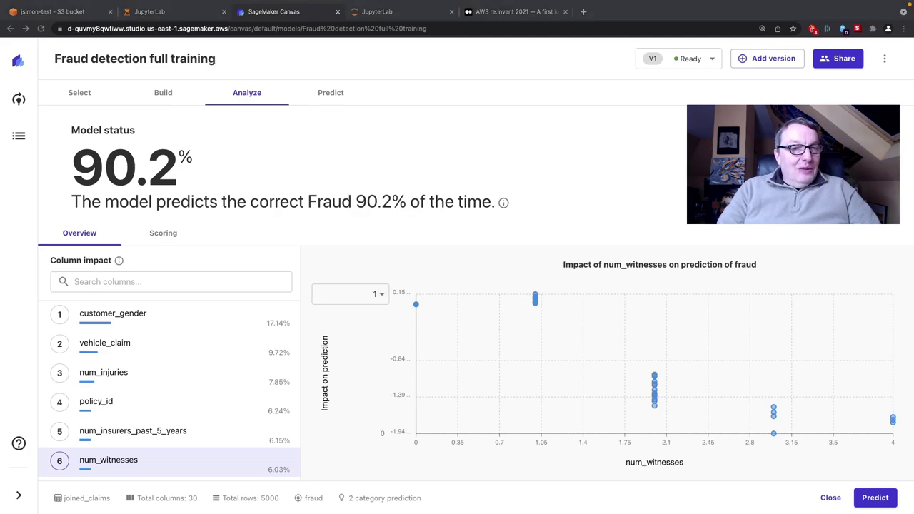
View the impact charts for num_insurers_past_5_years, months_as_customer and incident_day.
click(141, 436)
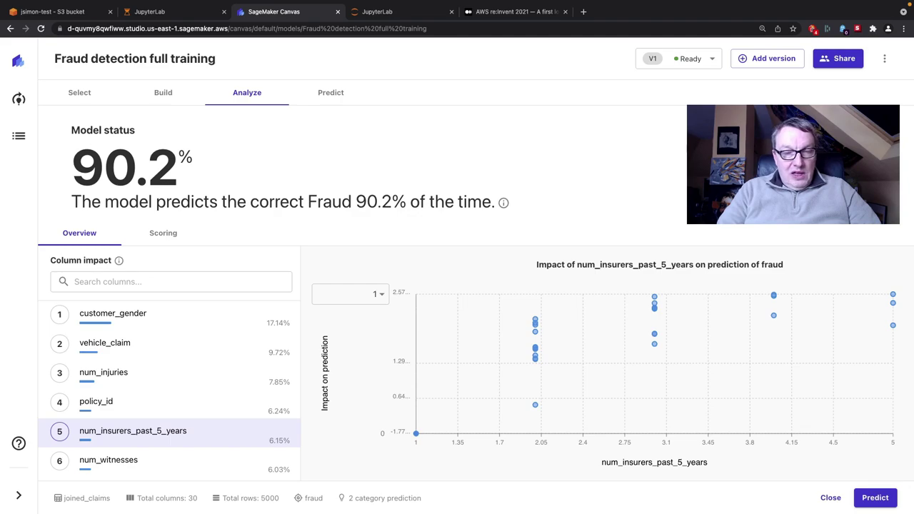
scroll(198, 415, down, 2)
scroll(198, 416, down, 2)
click(187, 404)
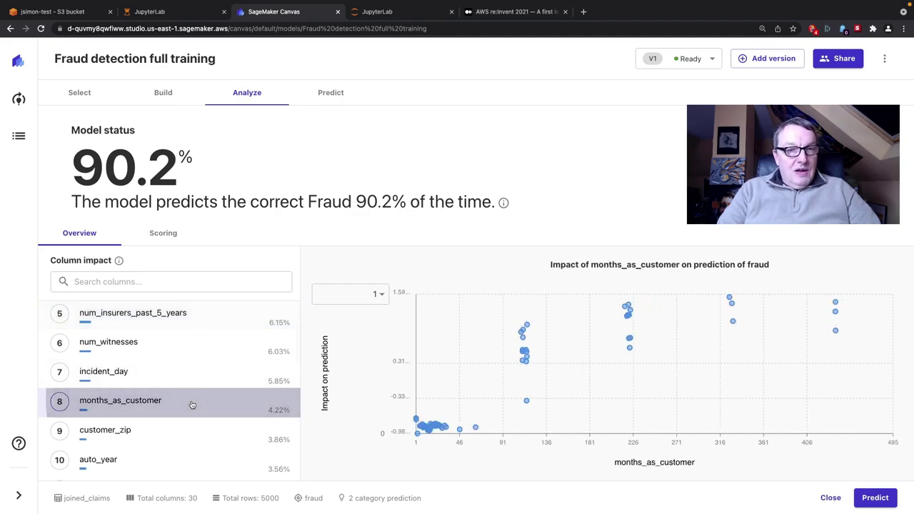
click(171, 376)
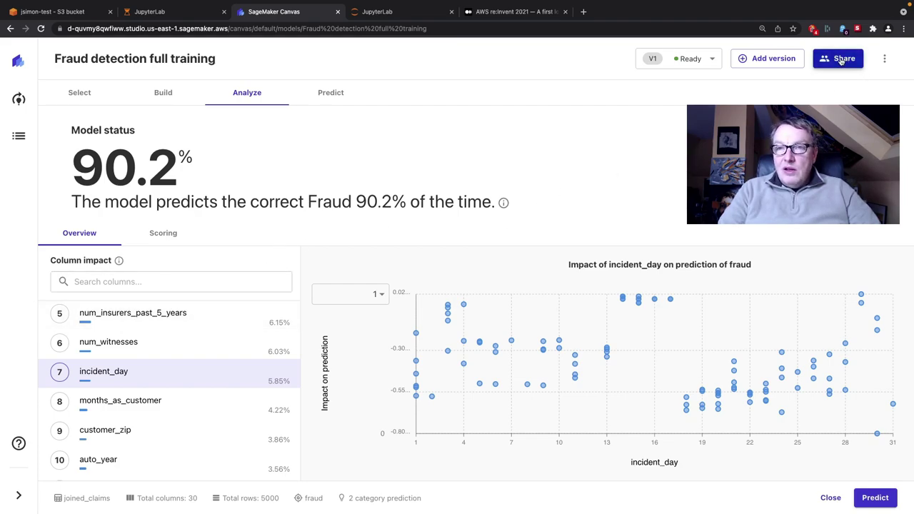
Share the model with note 'Check out this amazing model.', create the Studio link, and copy it.
click(841, 59)
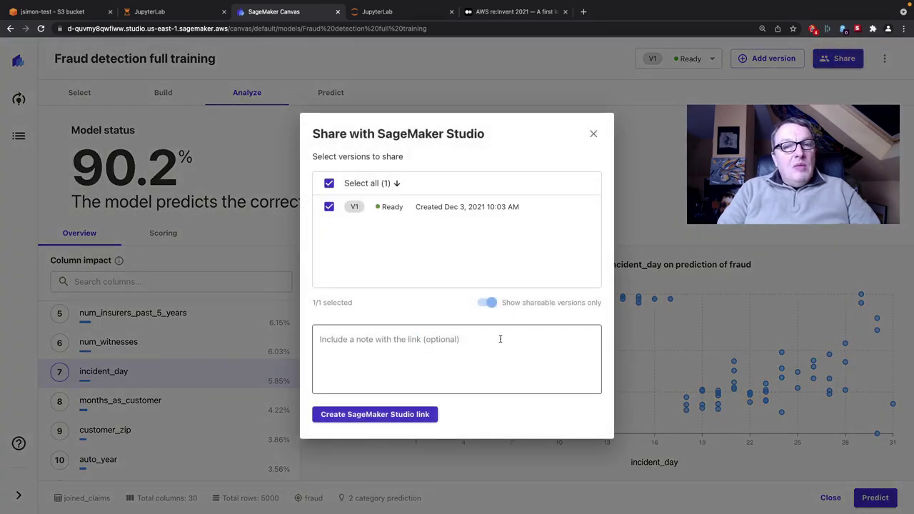
click(475, 356)
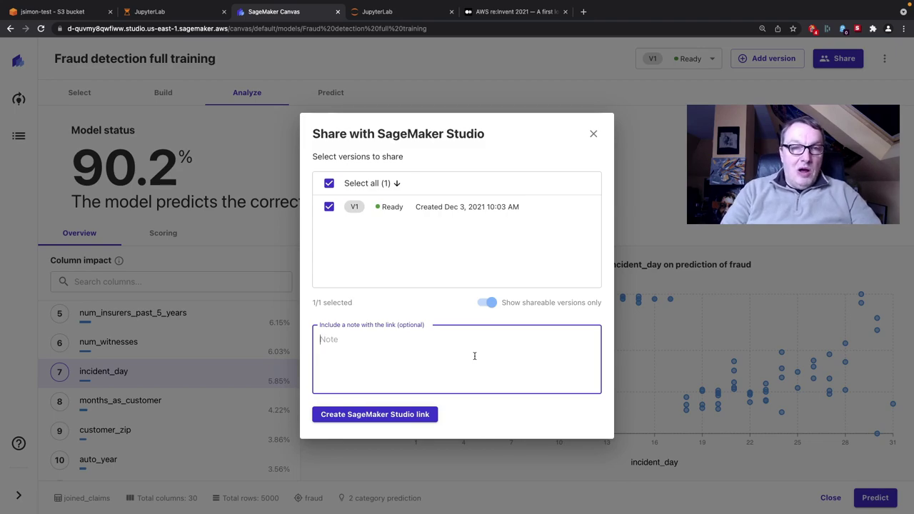
text(Check out this amazing model.)
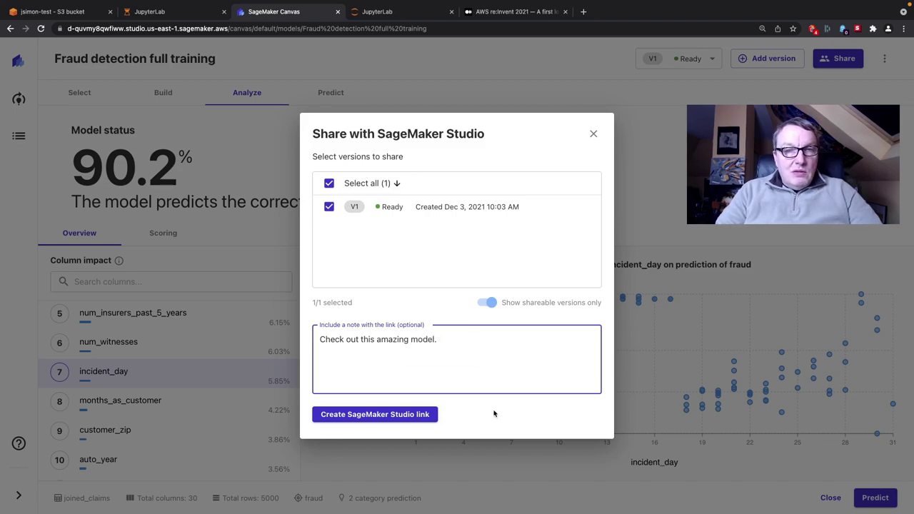
click(495, 415)
click(417, 416)
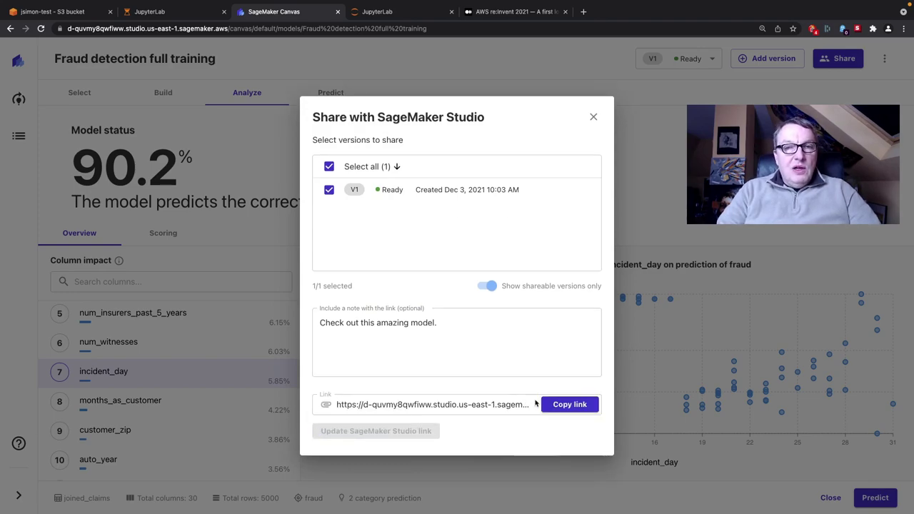
click(563, 408)
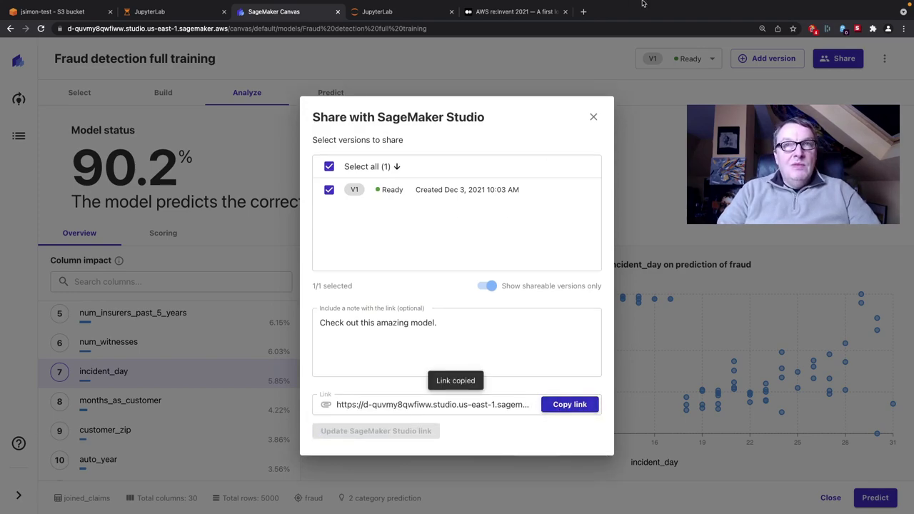
Paste the copied share link into a new browser tab and load it.
click(585, 11)
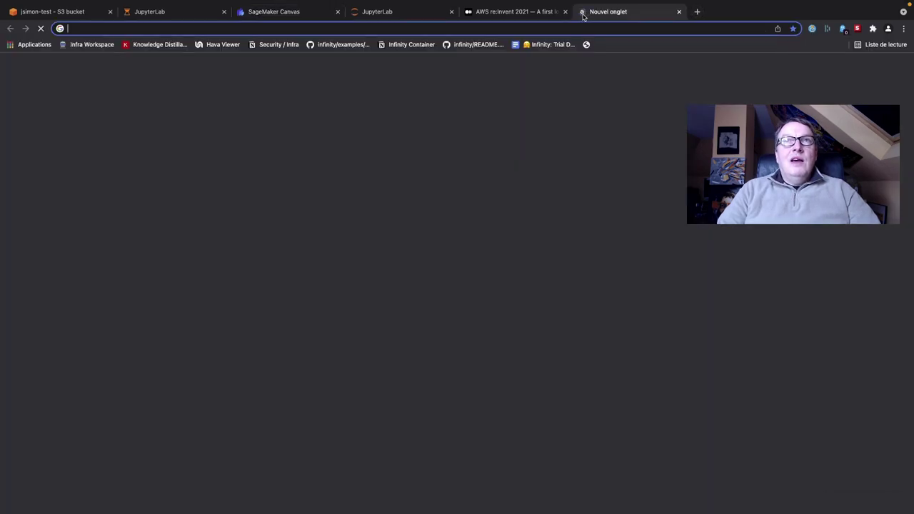
click(557, 33)
key(super+v)
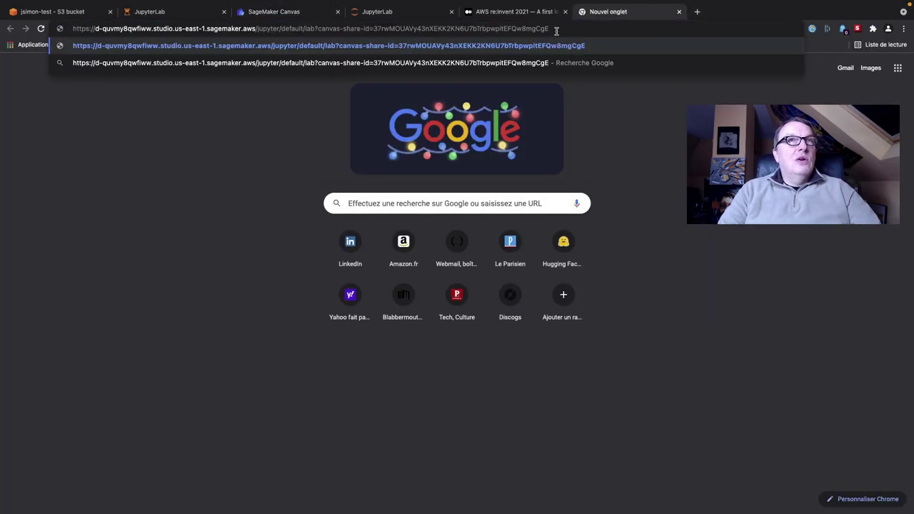
key(Return)
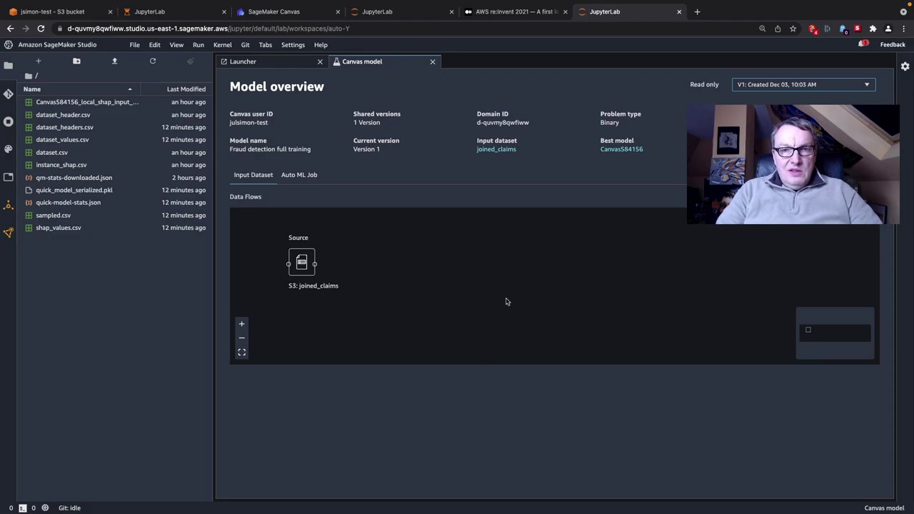
View the joined_claims input CSV (773.3 KB) in S3, then return to the Studio model overview.
click(498, 150)
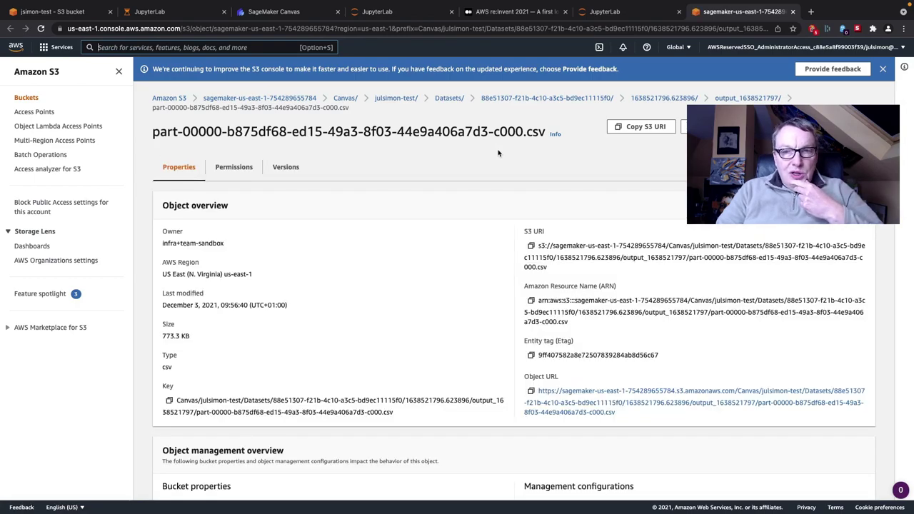
click(618, 11)
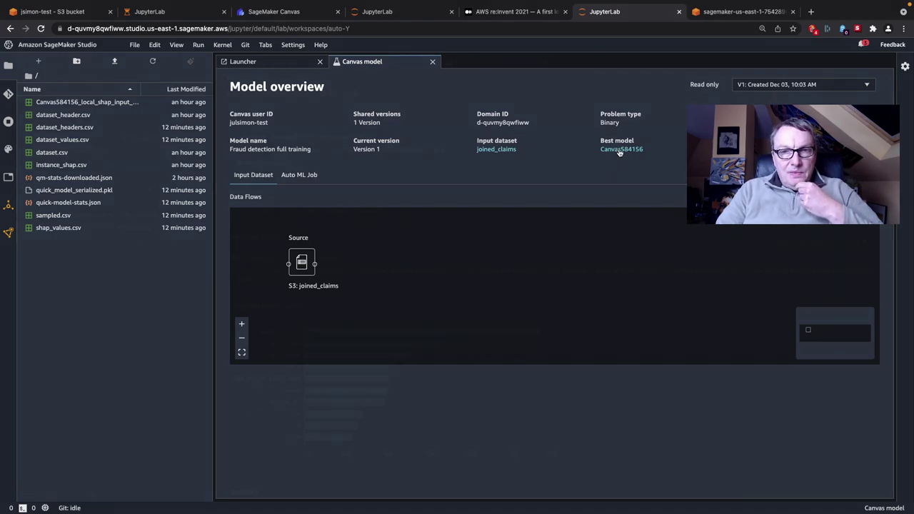
Review best model Canvas584156's feature importance (customer_gender first), metrics and hyperparameters.
click(620, 149)
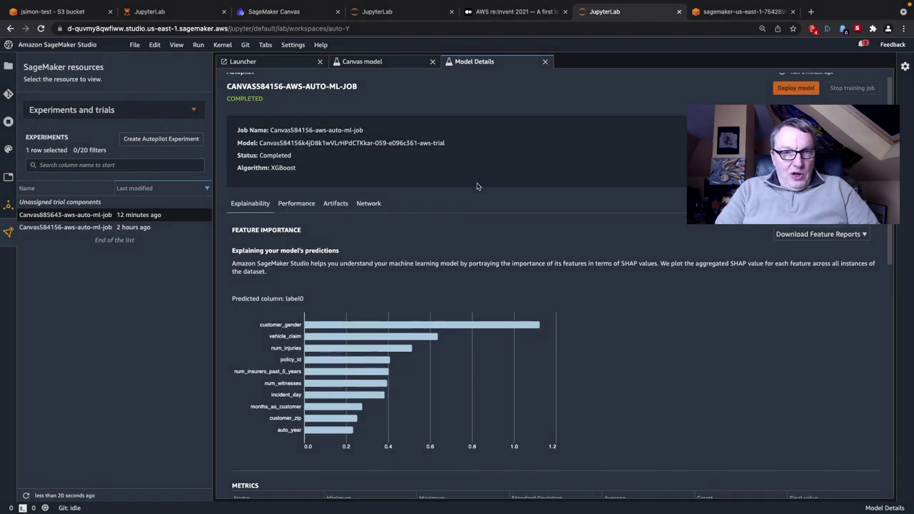
scroll(478, 186, down, 2)
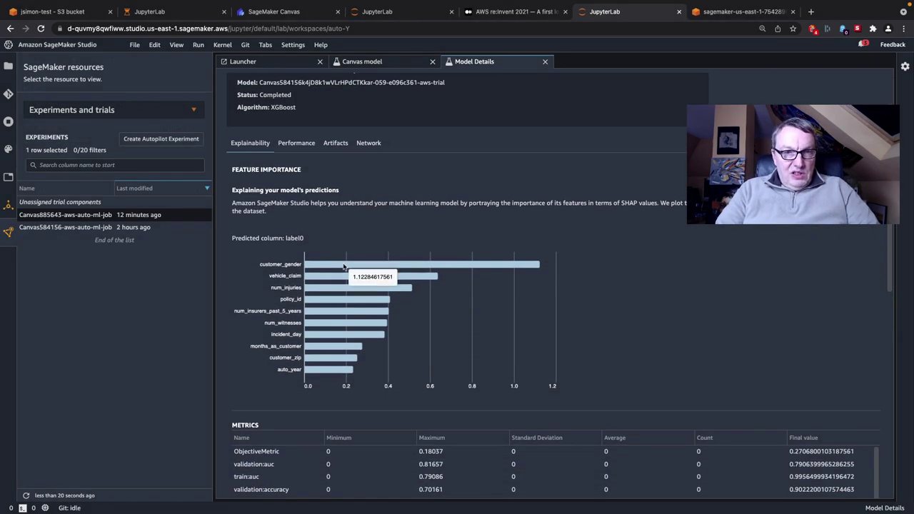
scroll(380, 351, down, 5)
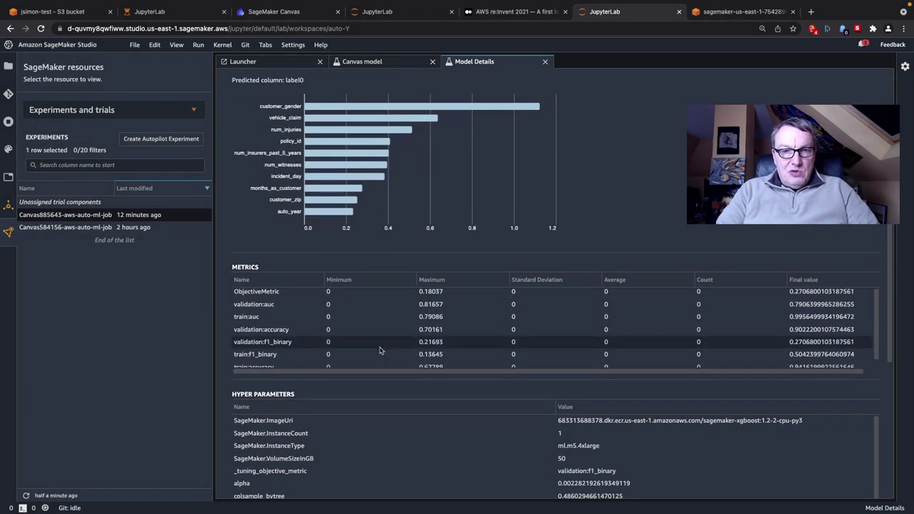
scroll(380, 350, up, 1)
scroll(404, 390, up, 4)
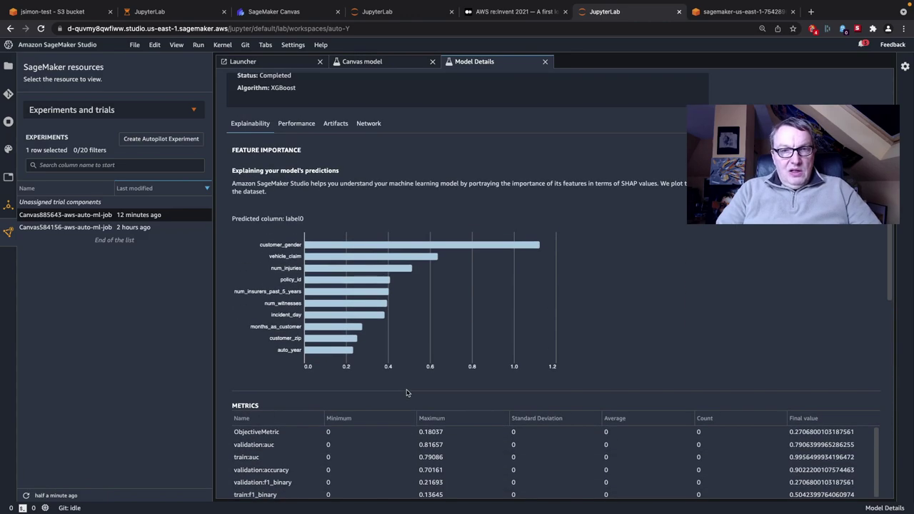
scroll(407, 393, up, 3)
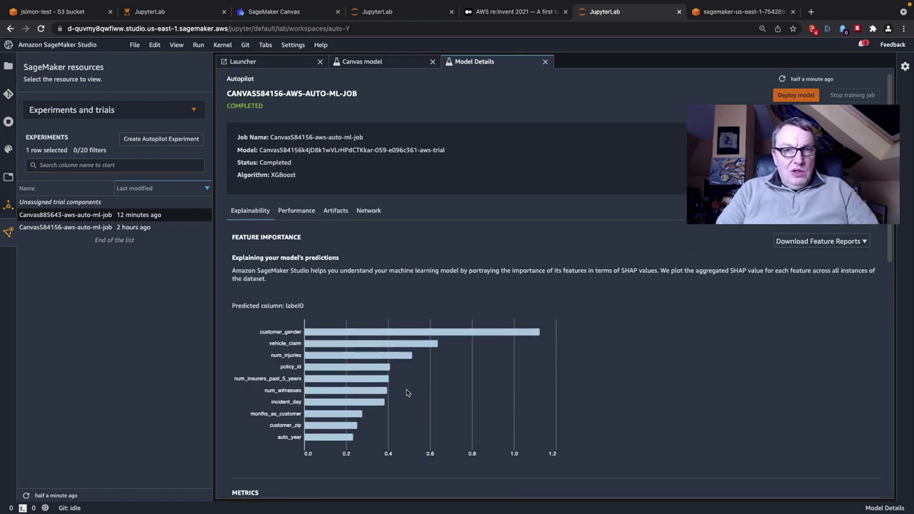
Review Canvas584156's performance results, including the confusion matrix and curves.
click(296, 211)
click(337, 211)
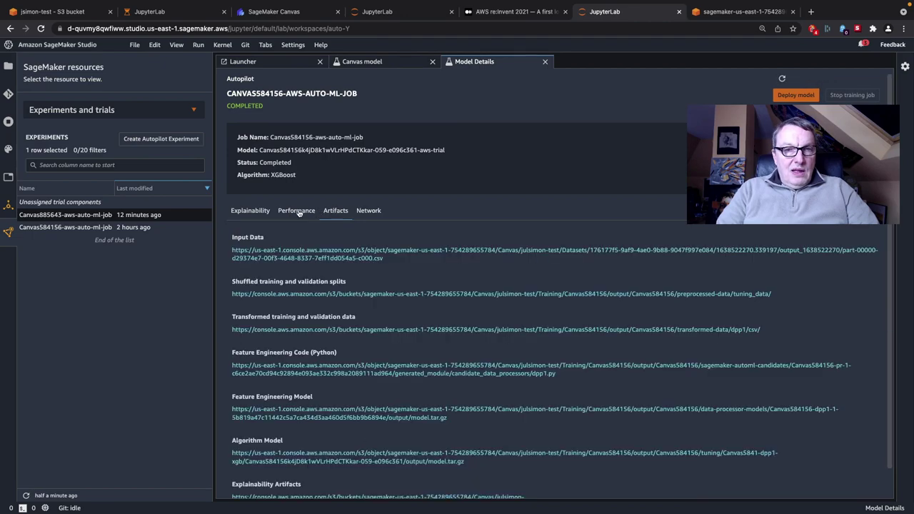
click(296, 212)
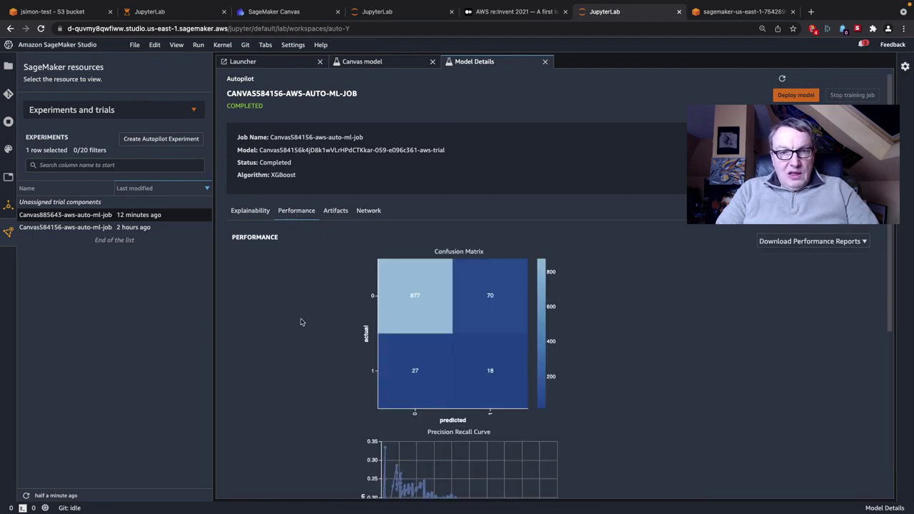
scroll(301, 322, down, 2)
scroll(300, 322, down, 5)
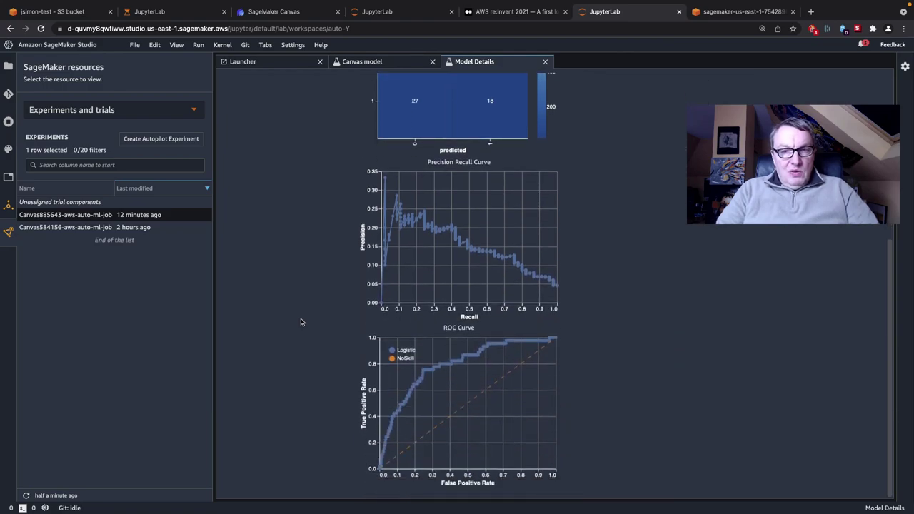
scroll(343, 319, up, 6)
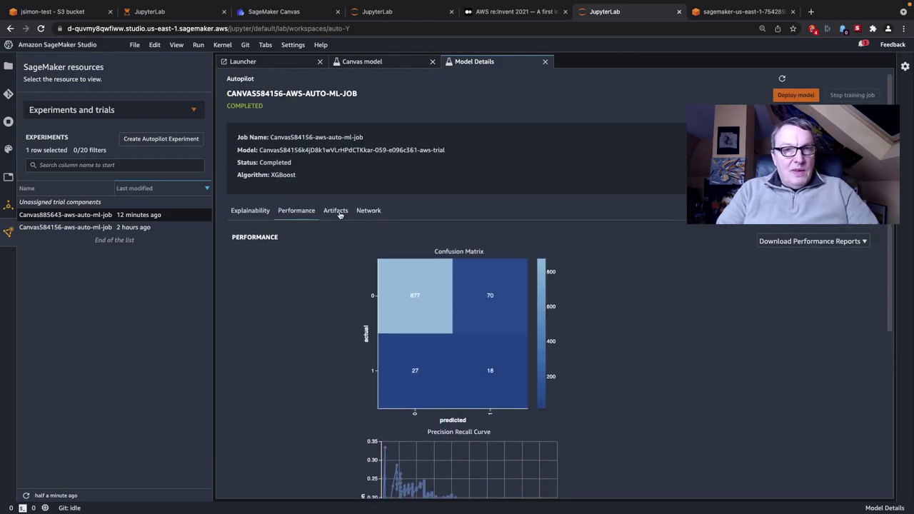
List the job's S3 artifacts: input data, training splits, feature engineering code and model.tar.gz files.
click(337, 210)
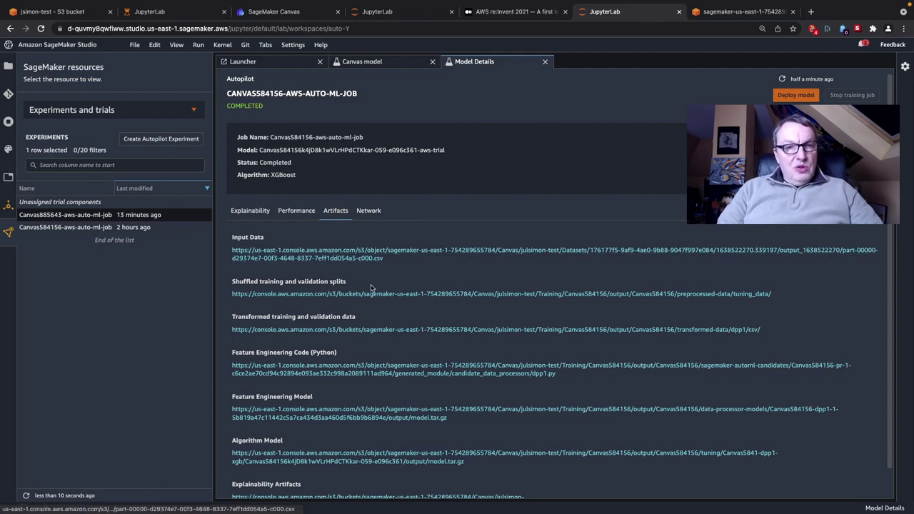
scroll(426, 329, down, 1)
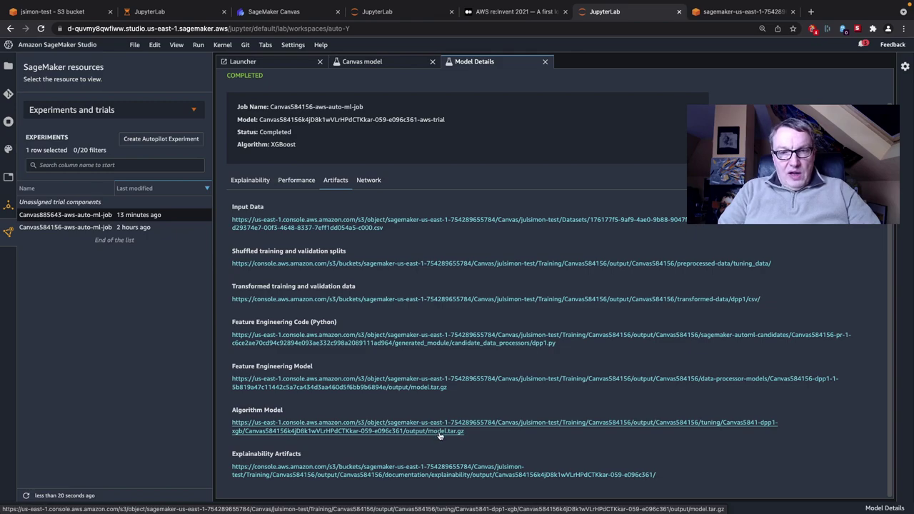
scroll(372, 117, up, 1)
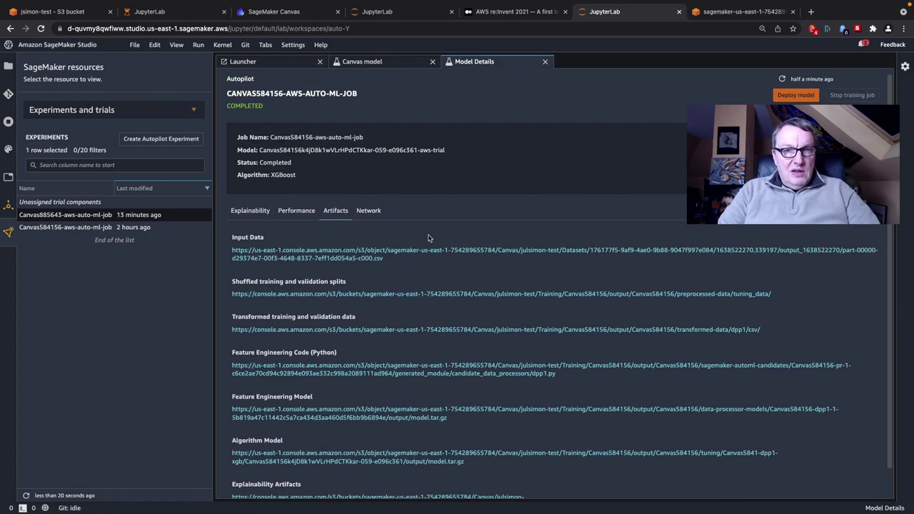
Return to the Fraud detection full training model in Canvas and open its Predict page.
click(376, 62)
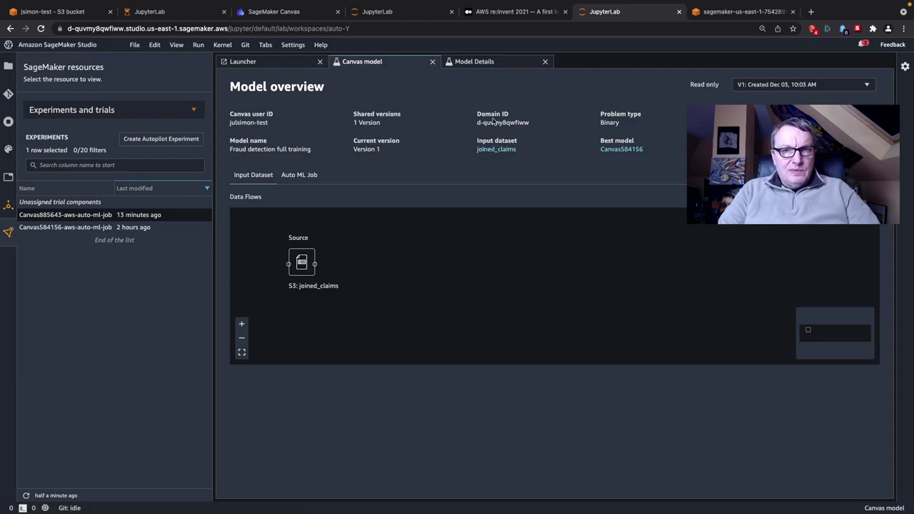
click(474, 61)
click(295, 12)
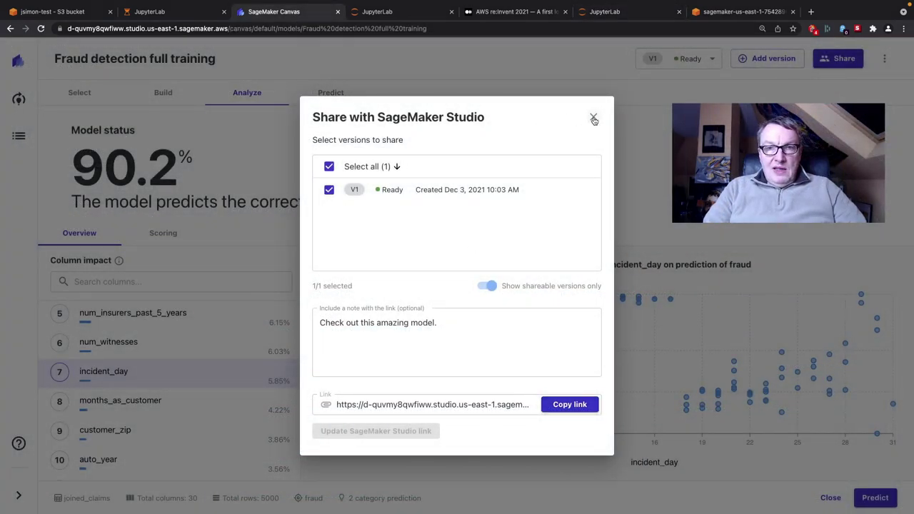
click(593, 118)
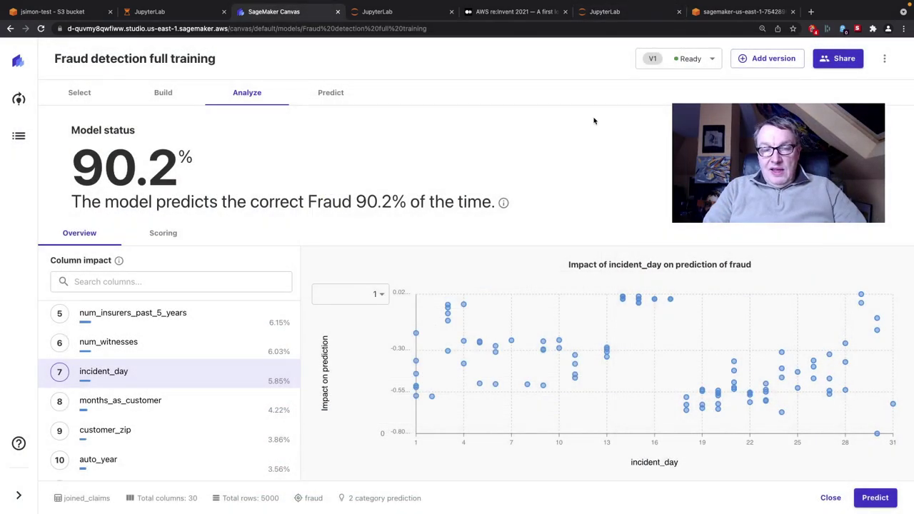
click(333, 94)
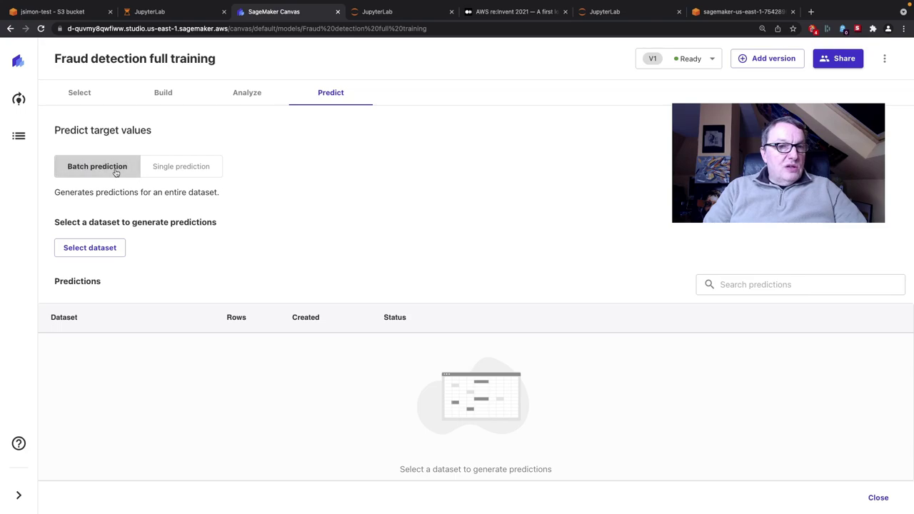
Generate batch predictions using the joined_claims dataset.
click(93, 247)
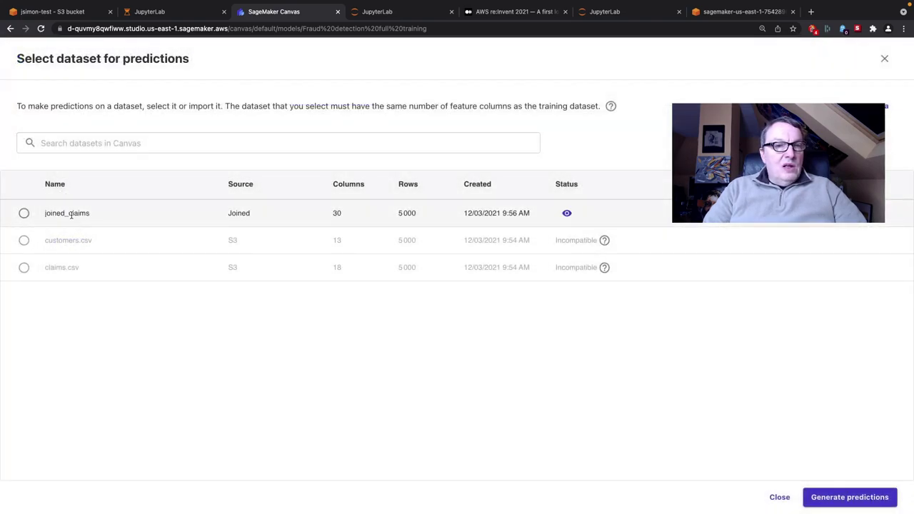
click(24, 214)
click(843, 498)
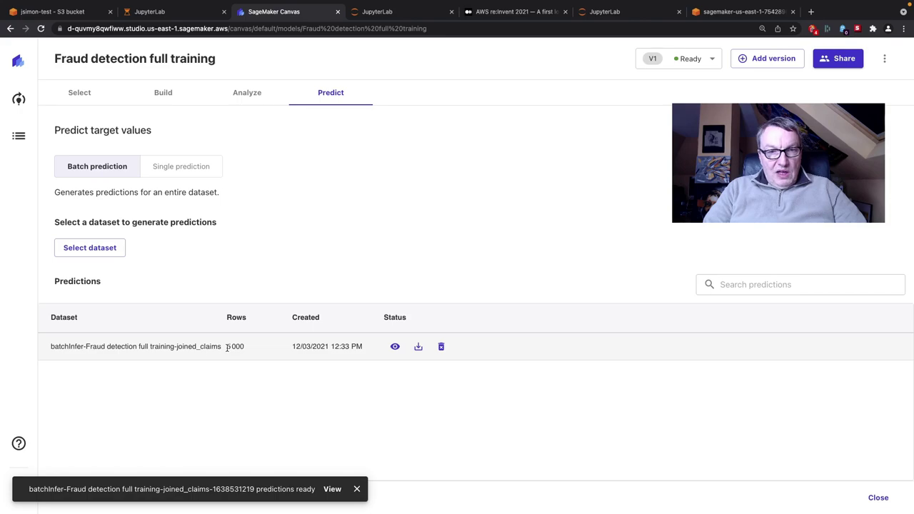
Preview the batch results, showing fraud prediction 0 with probabilities like 98.1%.
click(393, 349)
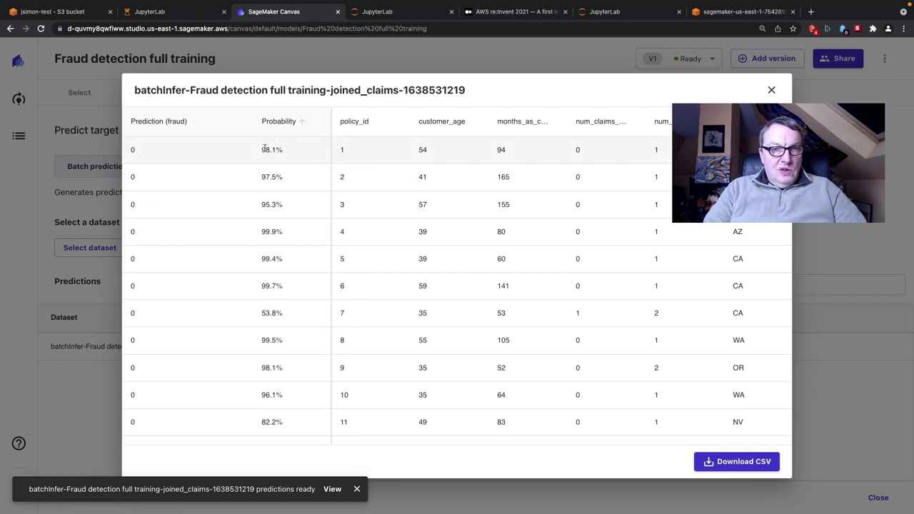
scroll(262, 248, down, 1)
scroll(262, 248, down, 5)
scroll(262, 246, up, 5)
scroll(263, 246, up, 1)
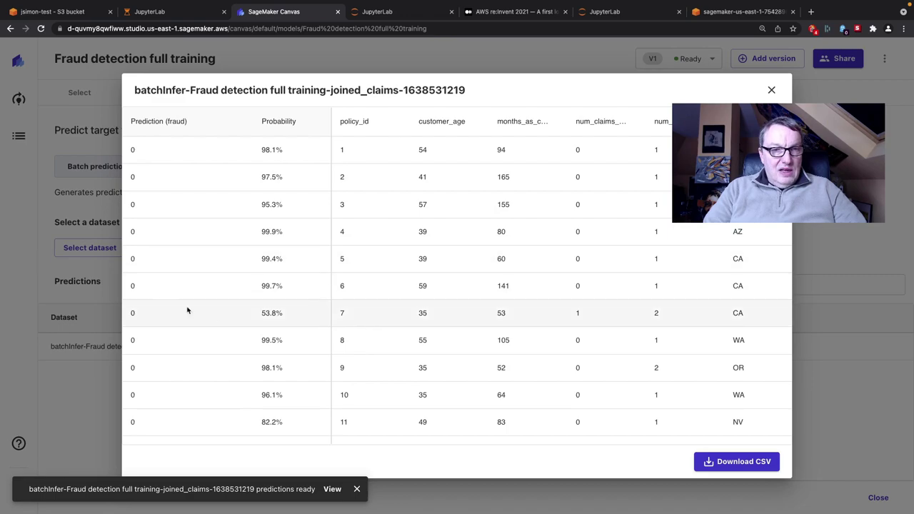
scroll(274, 309, down, 15)
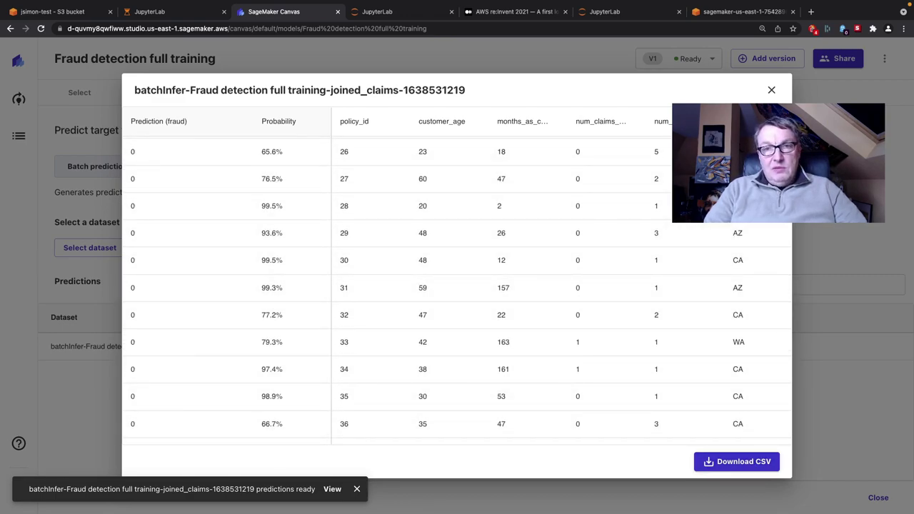
Close the results preview and view default single-prediction values, e.g. vehicle_claim 1000, No at 97.0%.
click(771, 91)
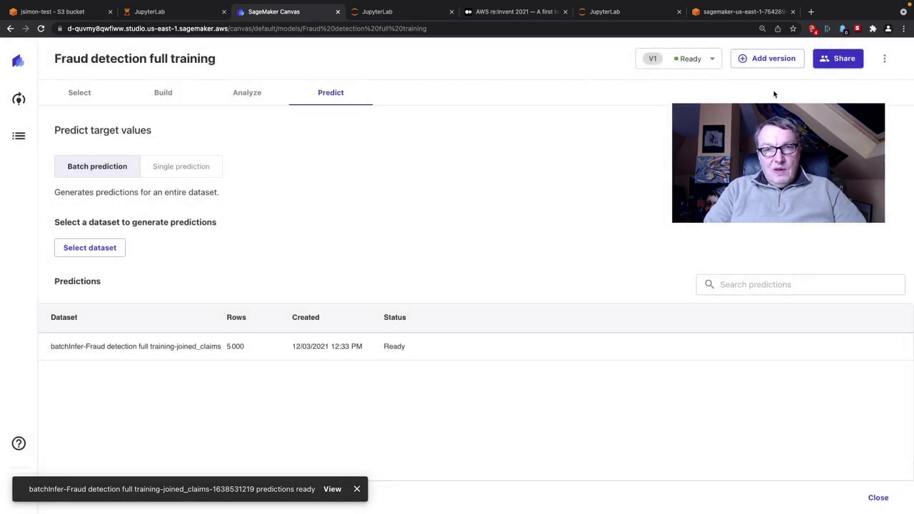
click(212, 177)
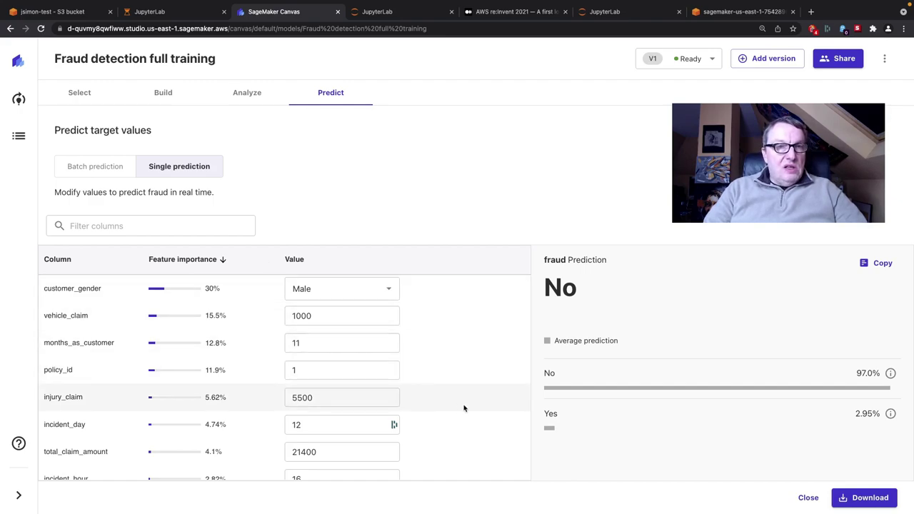
scroll(464, 409, down, 5)
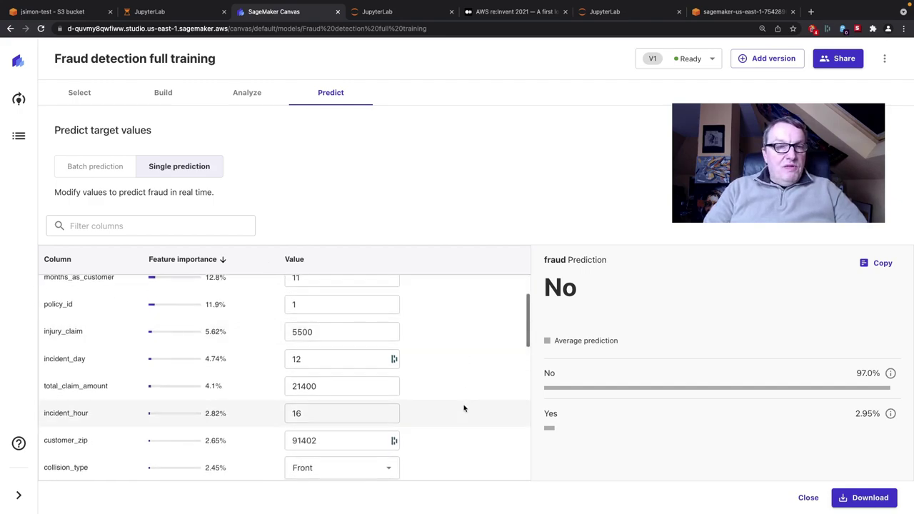
scroll(464, 408, down, 10)
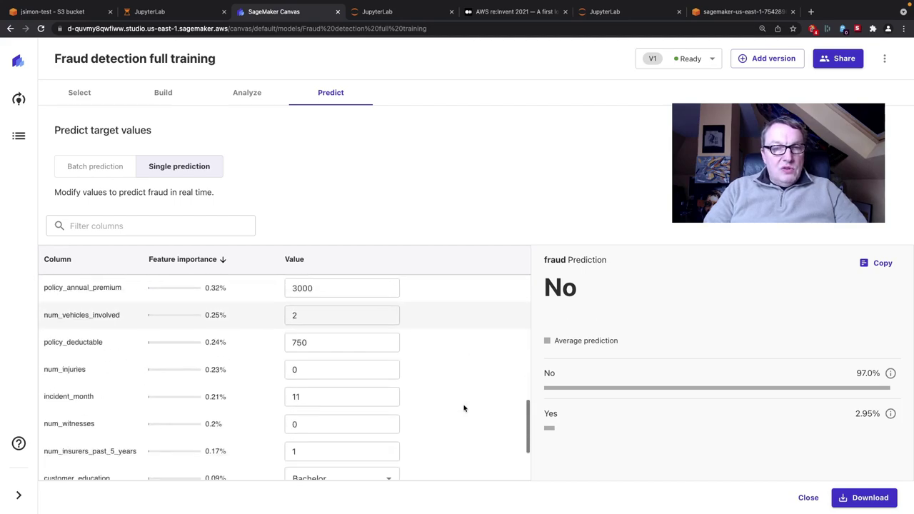
scroll(463, 409, up, 15)
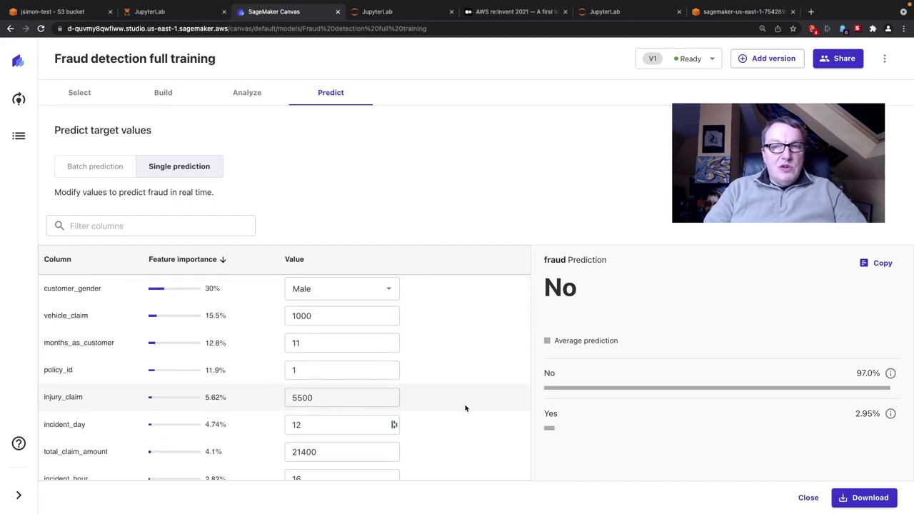
Set customer_gender to Female.
click(342, 297)
click(337, 290)
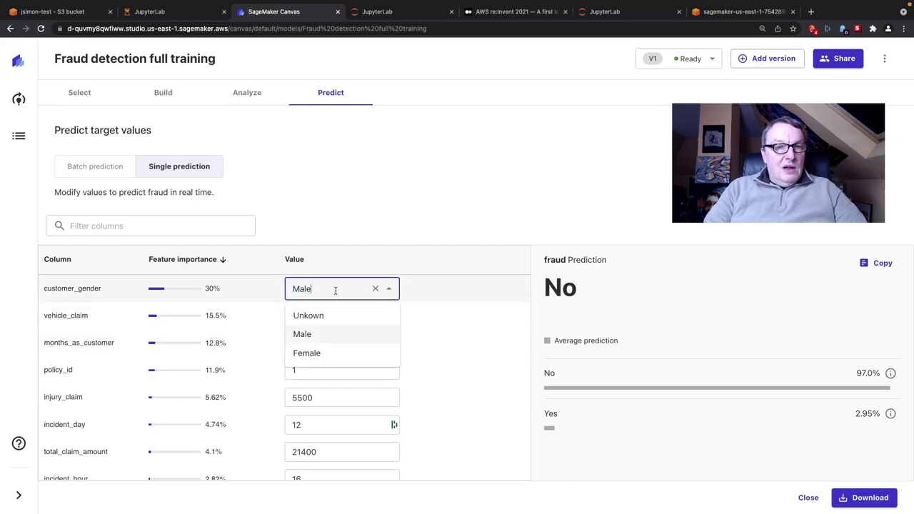
click(328, 351)
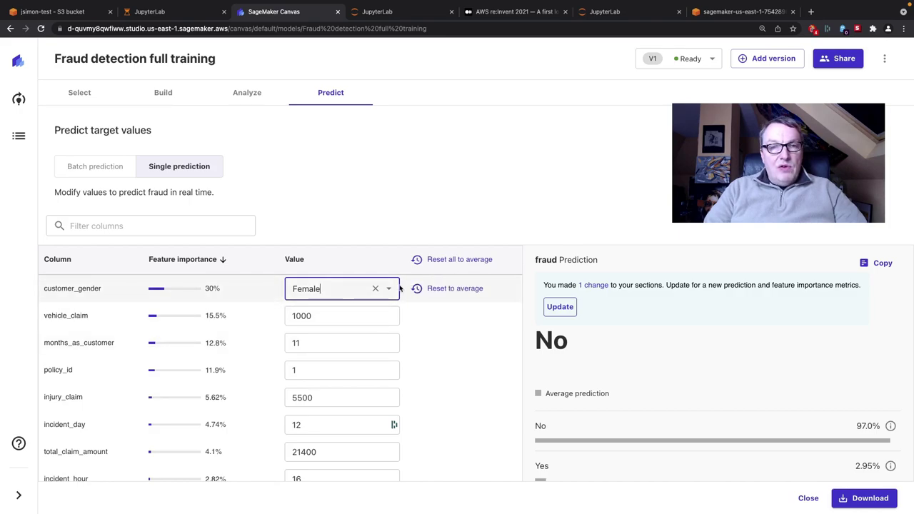
click(447, 262)
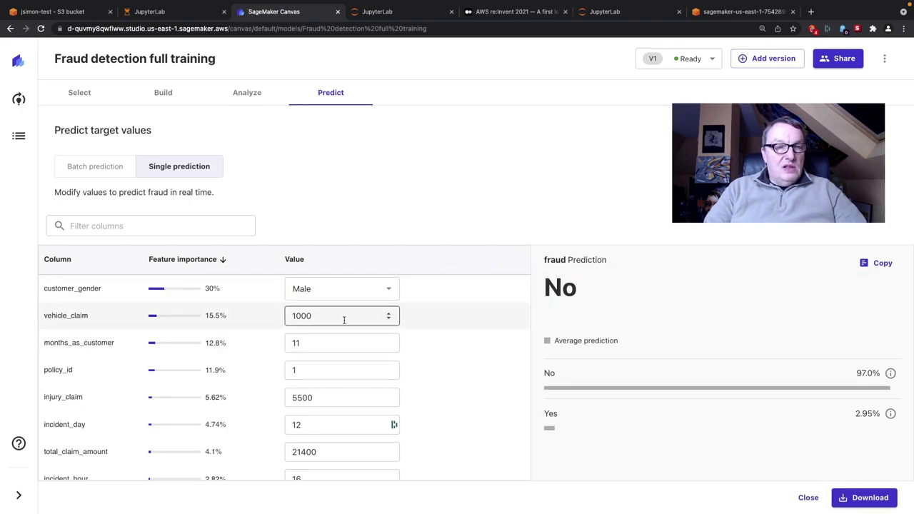
click(323, 290)
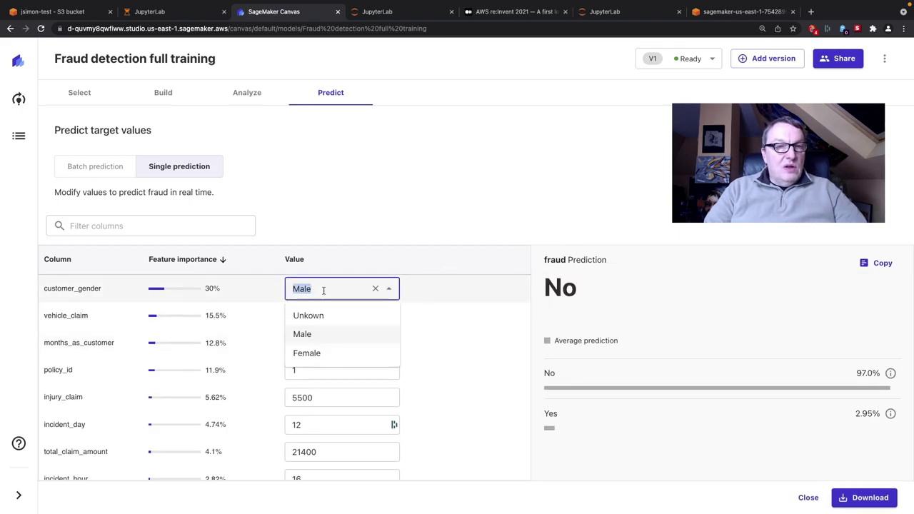
click(312, 351)
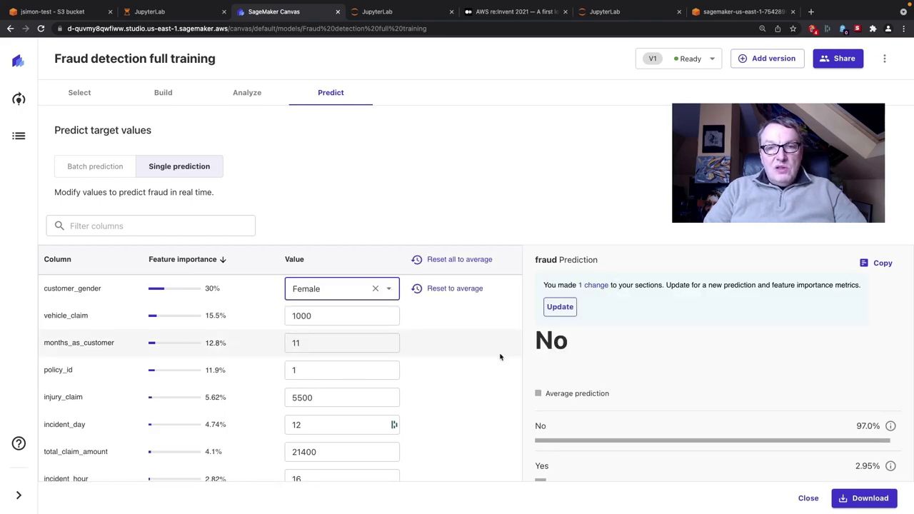
Change injury_claim to 55000.
scroll(367, 392, down, 1)
scroll(367, 392, down, 1)
click(328, 347)
text(0)
key(Tab)
click(737, 410)
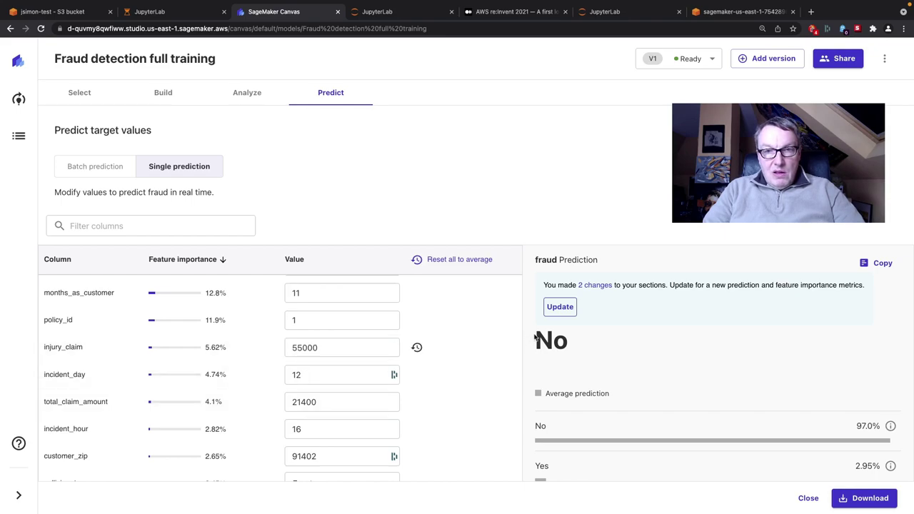
Update the single prediction, now No fraud at 99.4% (Yes 0.50%).
click(554, 317)
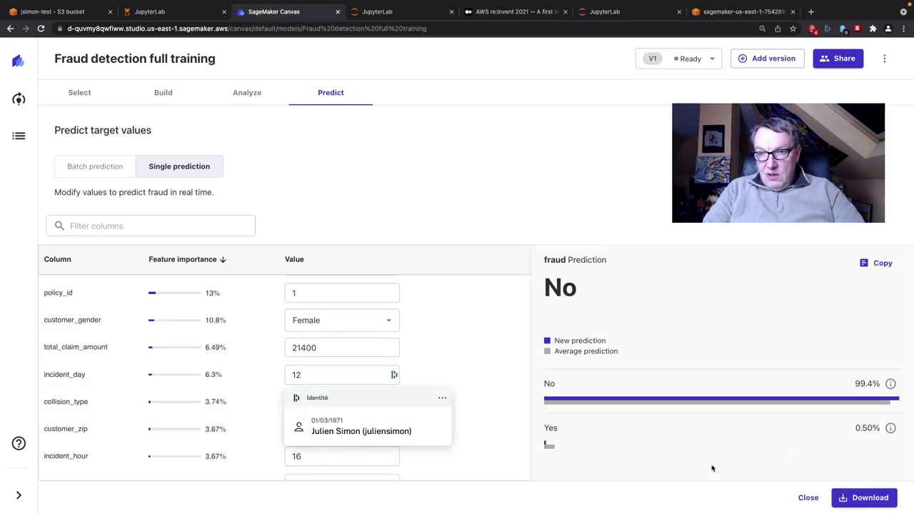
click(517, 365)
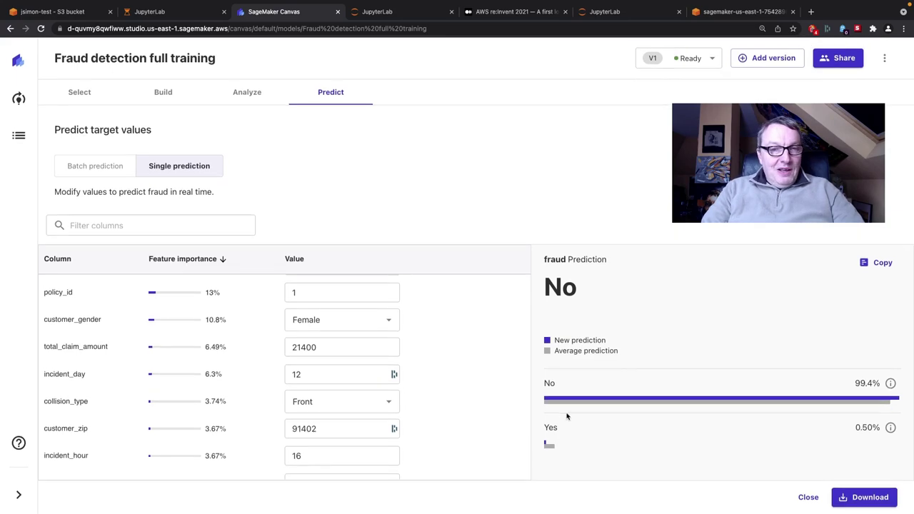
scroll(465, 409, down, 10)
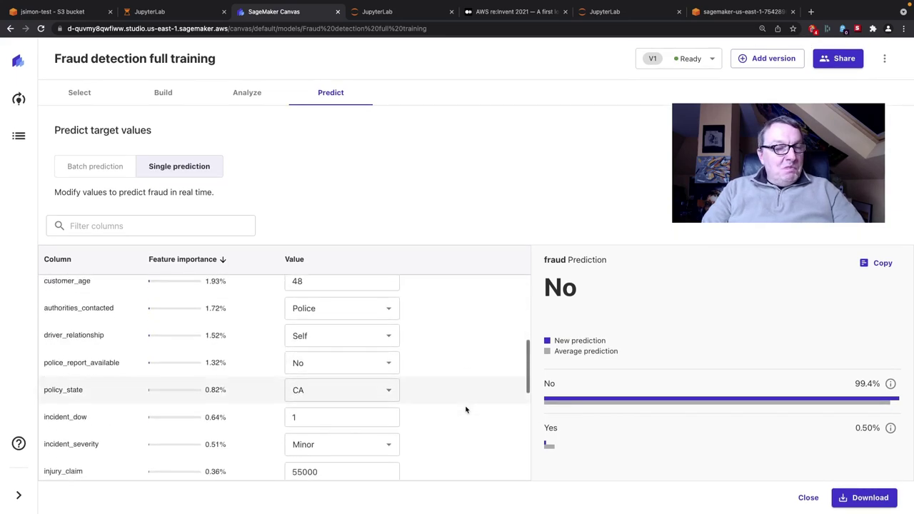
scroll(466, 409, down, 2)
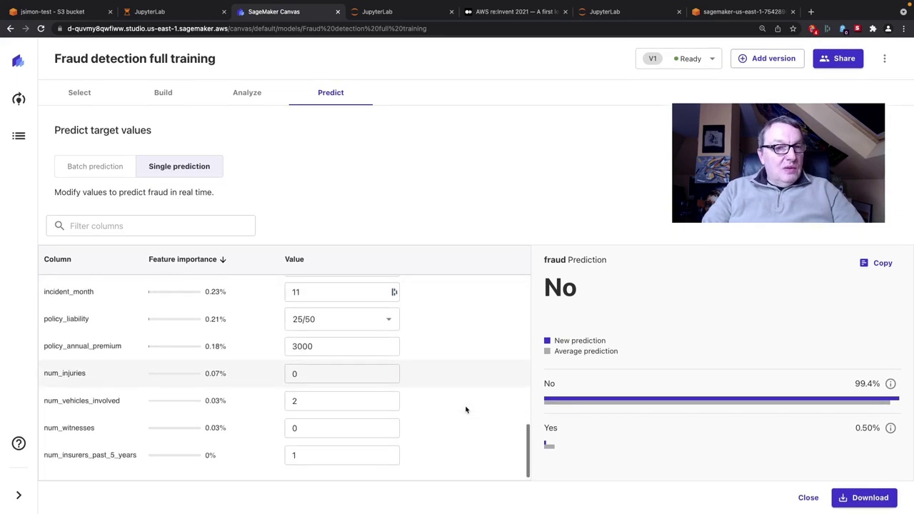
scroll(466, 410, up, 10)
scroll(466, 409, up, 1)
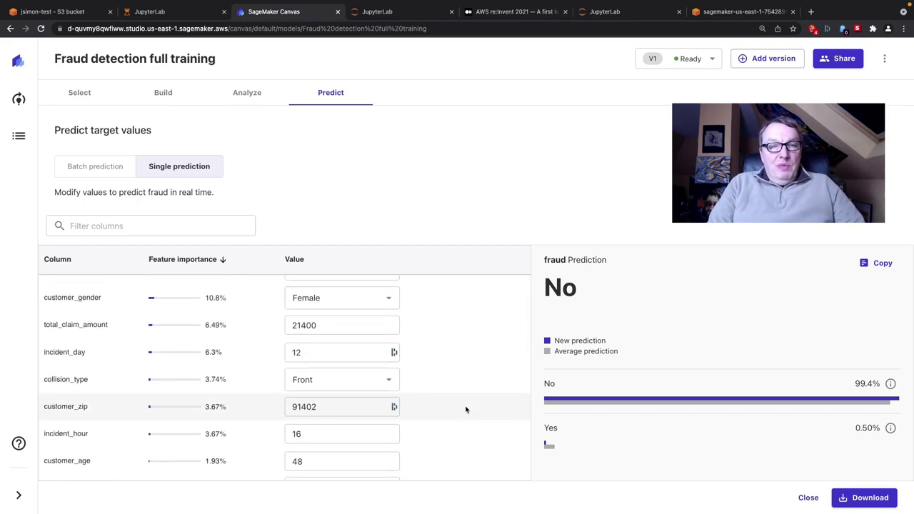